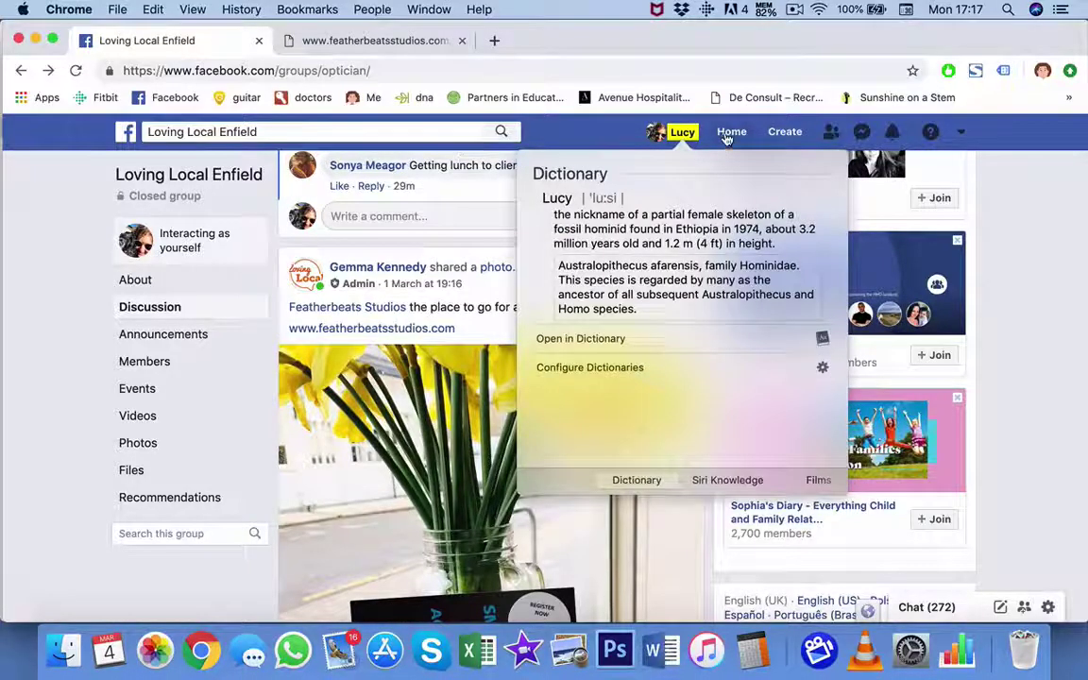
Return to the News Feed via Home, closing the dictionary look-up popovers each time
left_click(729, 133)
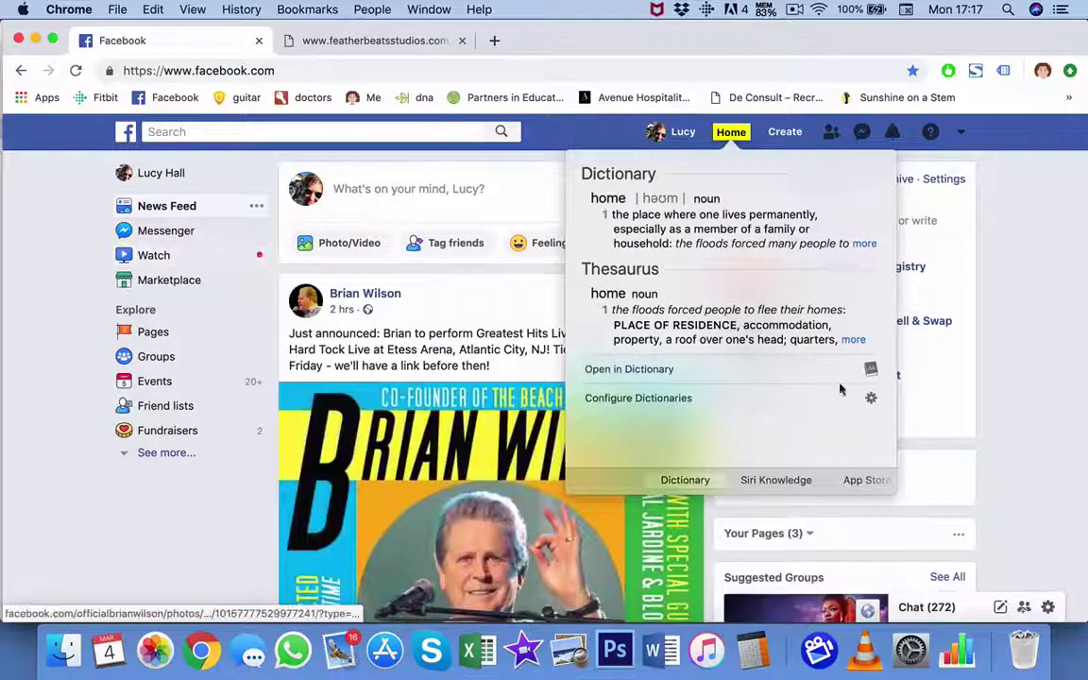
left_click(1006, 438)
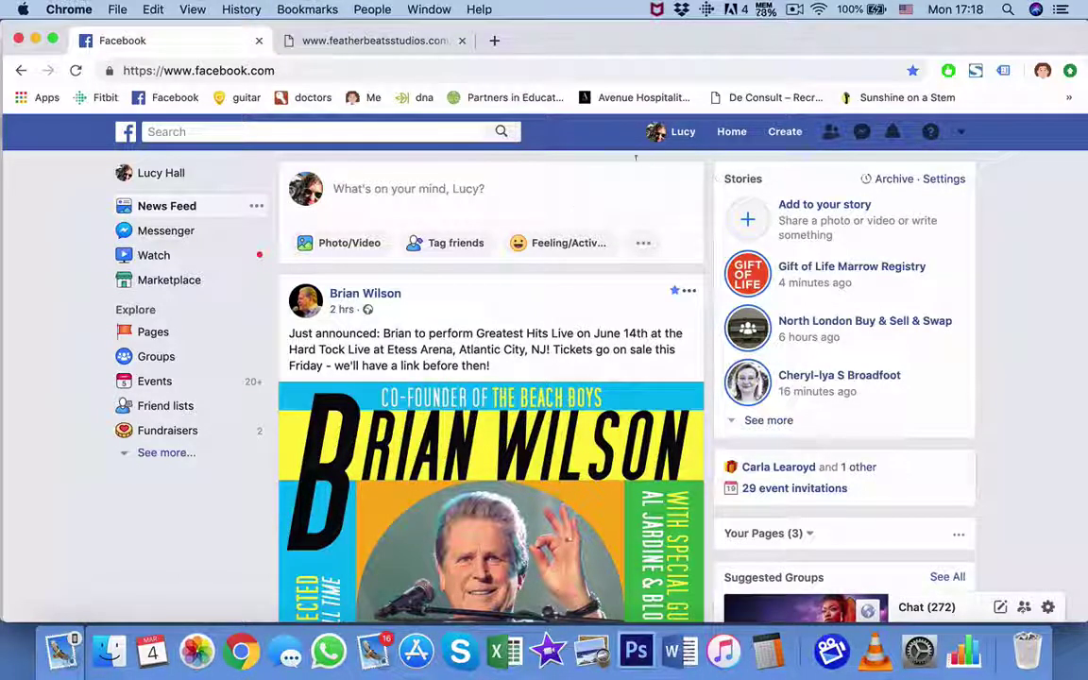
left_click(719, 130)
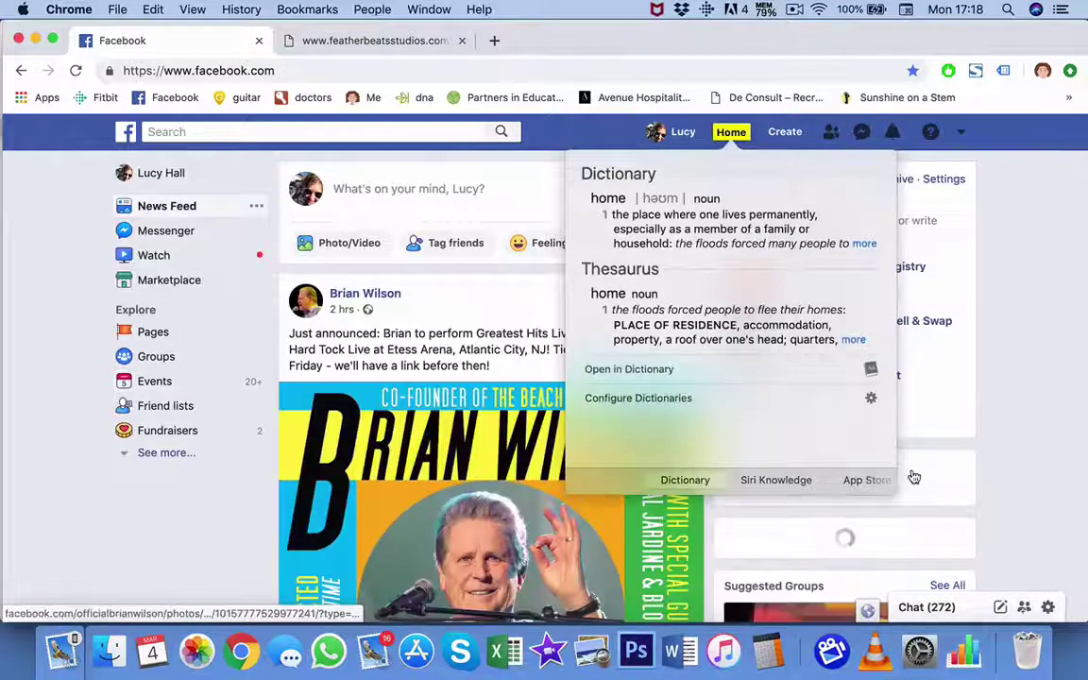
left_click(1030, 459)
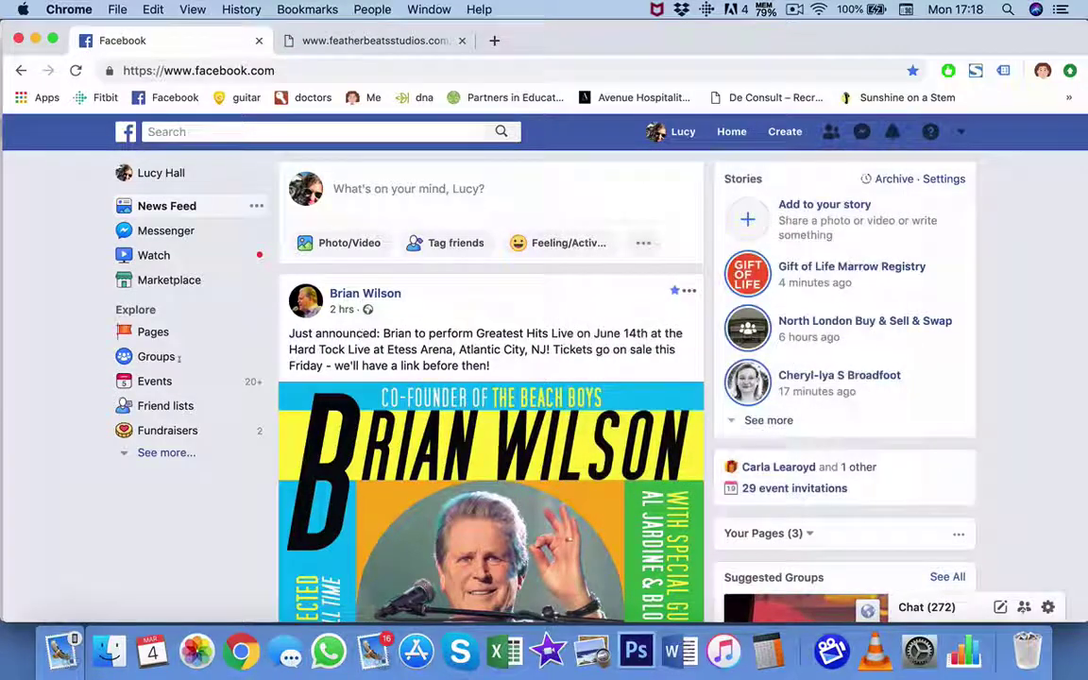
Open your own profile's About tab and close the dictionary look-up popup
left_click(659, 134)
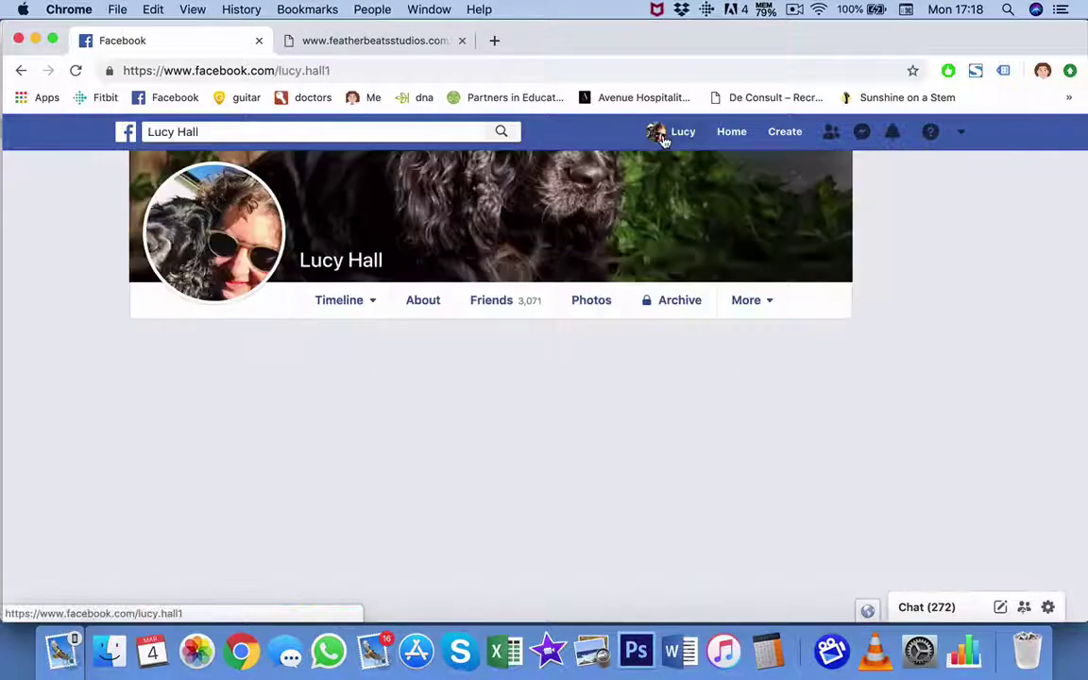
left_click(424, 304)
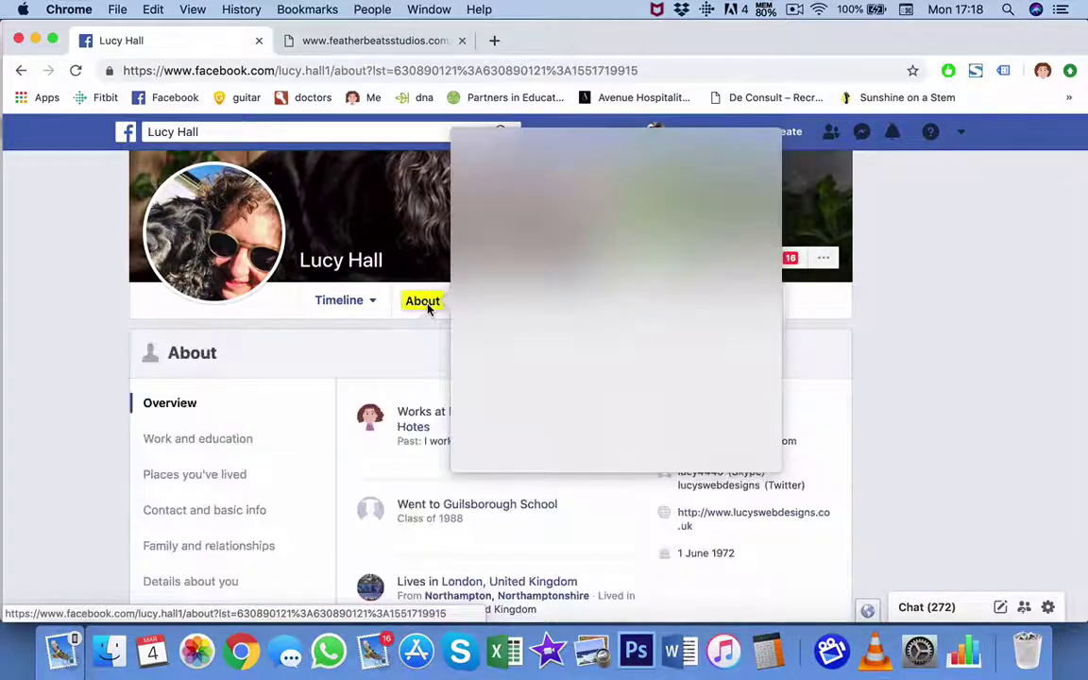
left_click(887, 439)
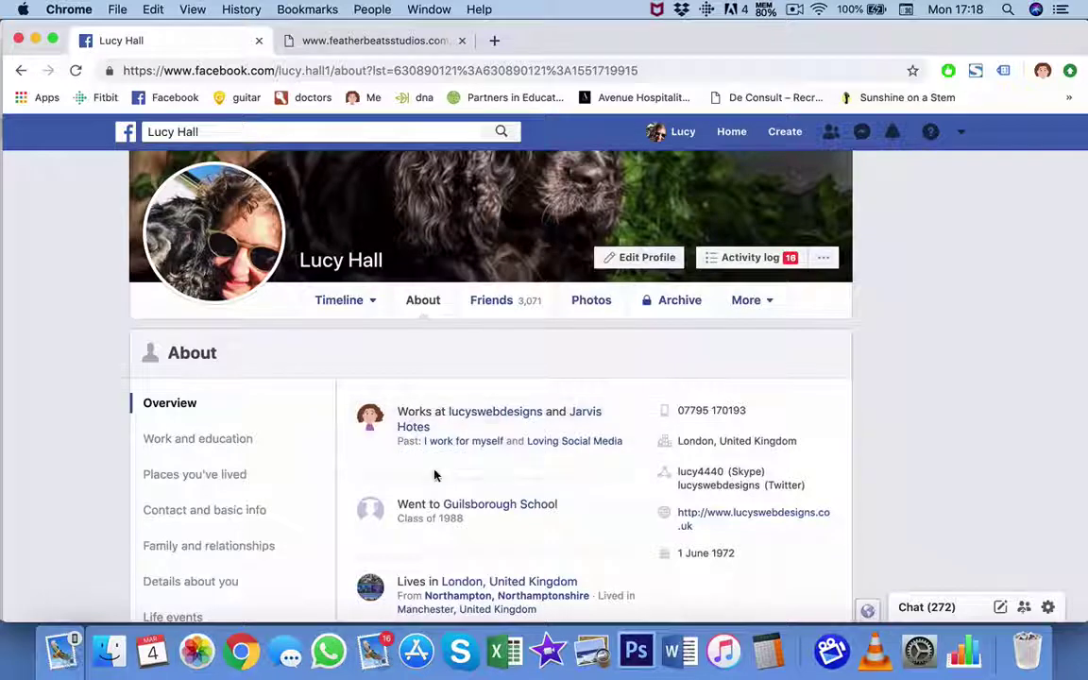
Scroll through the About overview of work, education, home town and contact details
mouse_move(488, 416)
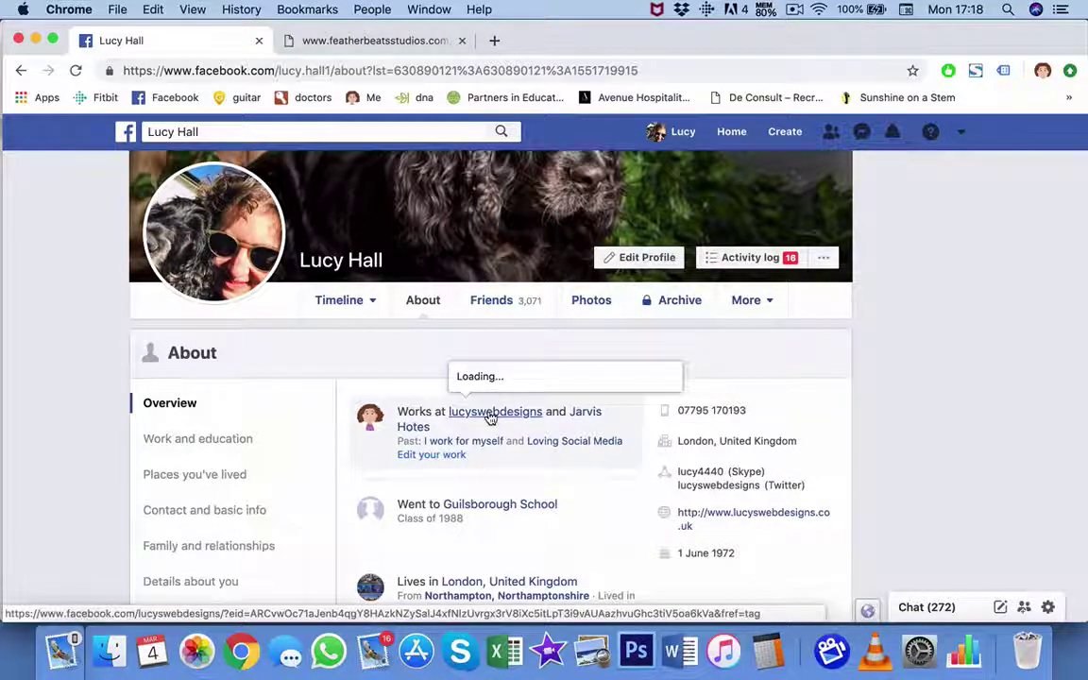
scroll(797, 541, "down", 2)
scroll(798, 541, "down", 4)
scroll(798, 541, "up", 3)
scroll(798, 541, "up", 3)
scroll(796, 541, "down", 1)
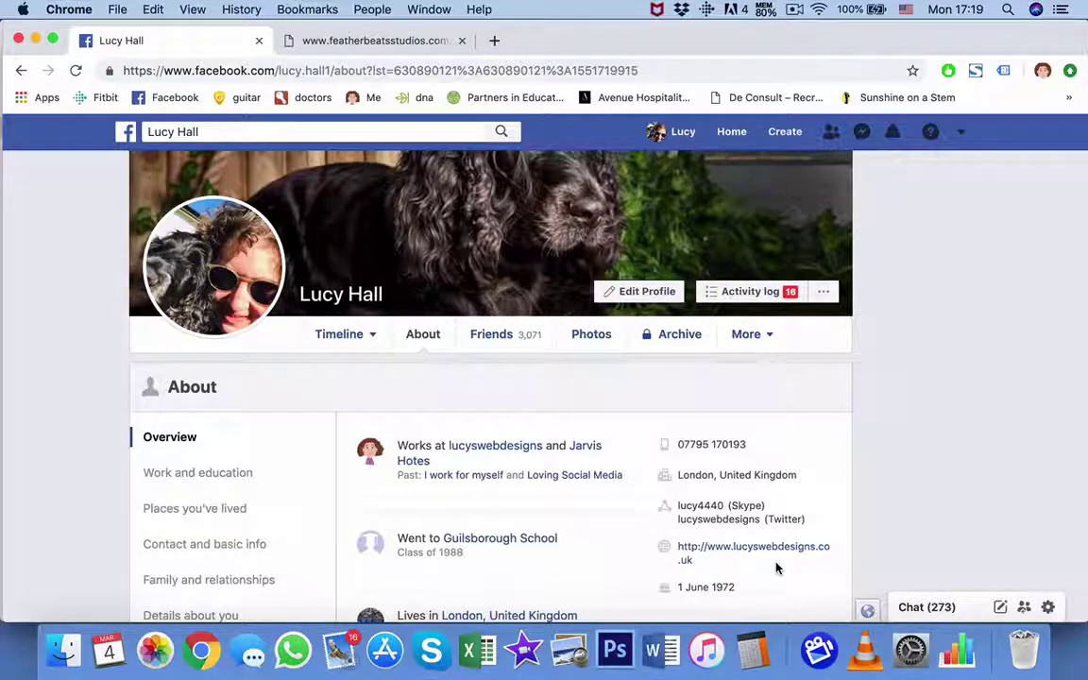
left_click(528, 354)
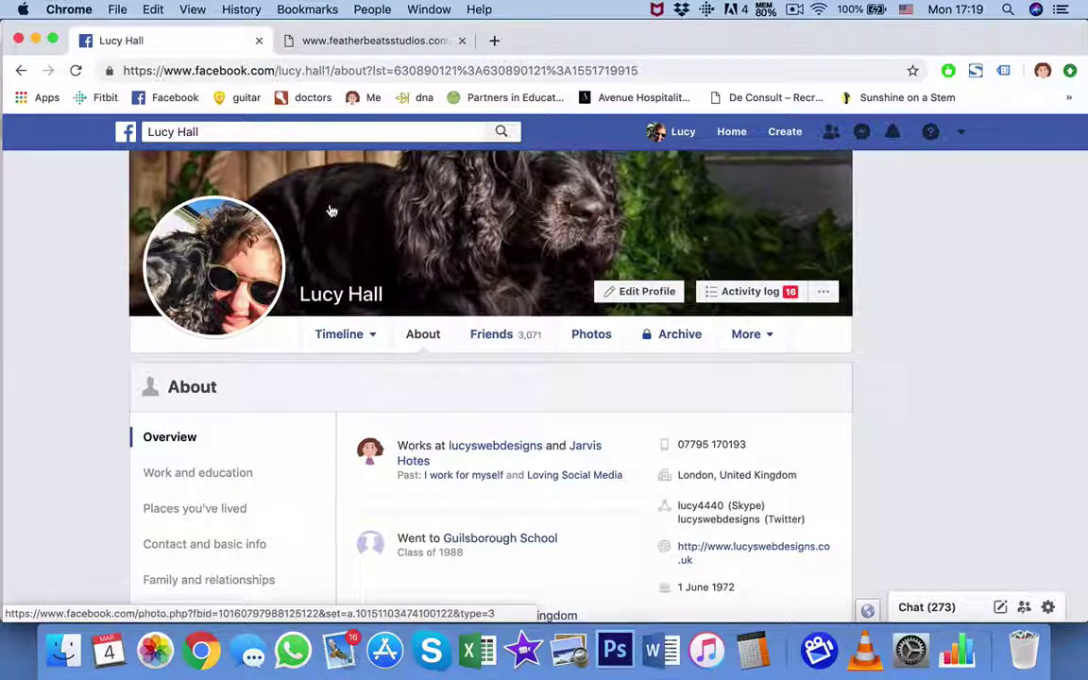
Replace the old search with 'luc' and open the lucyswebdesigns business Page from the results
left_click(226, 130)
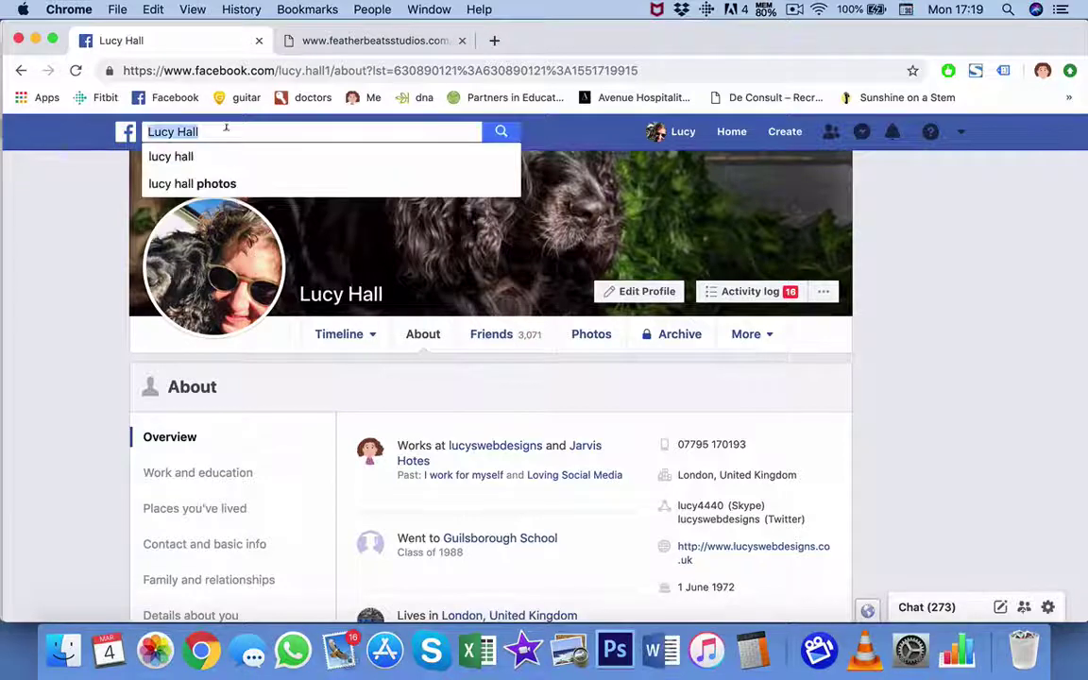
key("BackSpace")
type("luc")
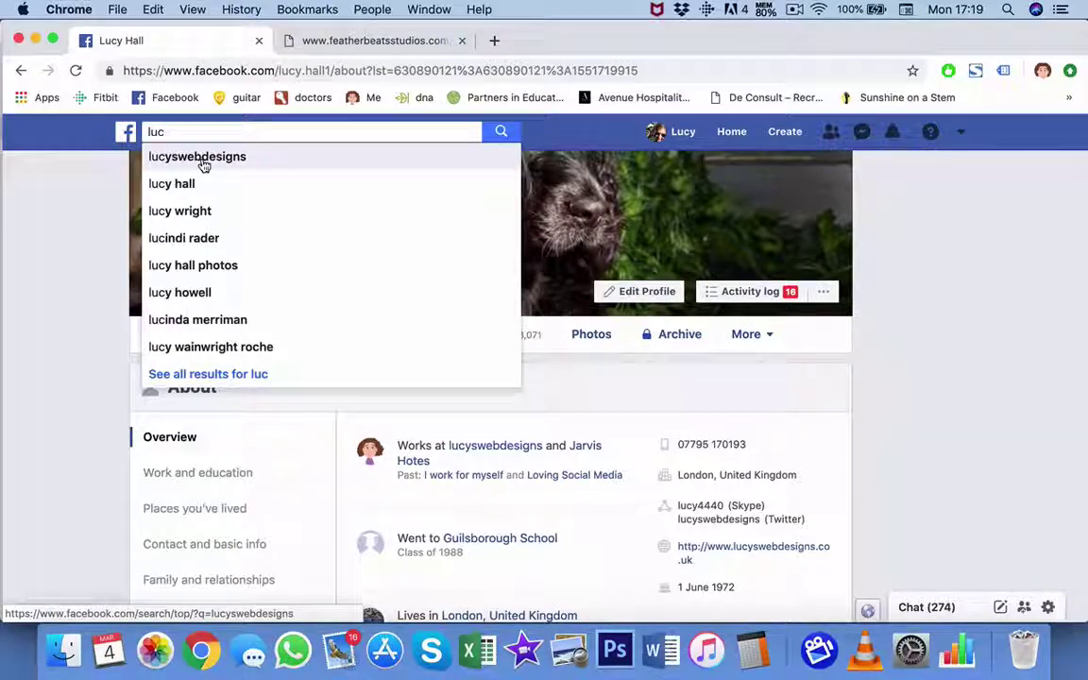
left_click(202, 160)
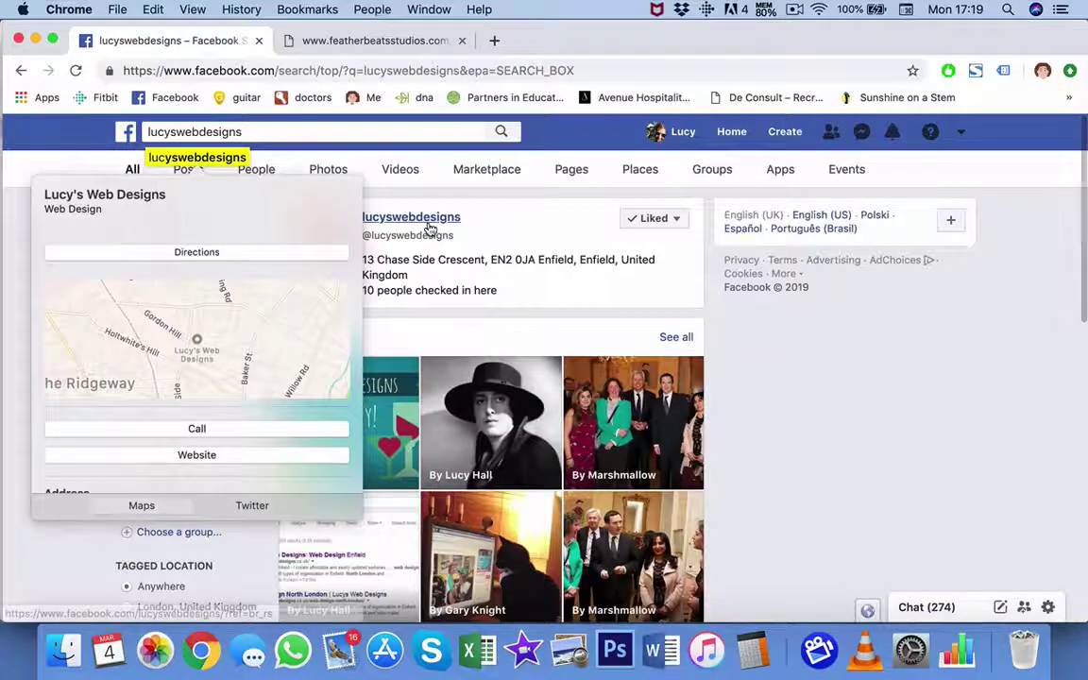
left_click(428, 223)
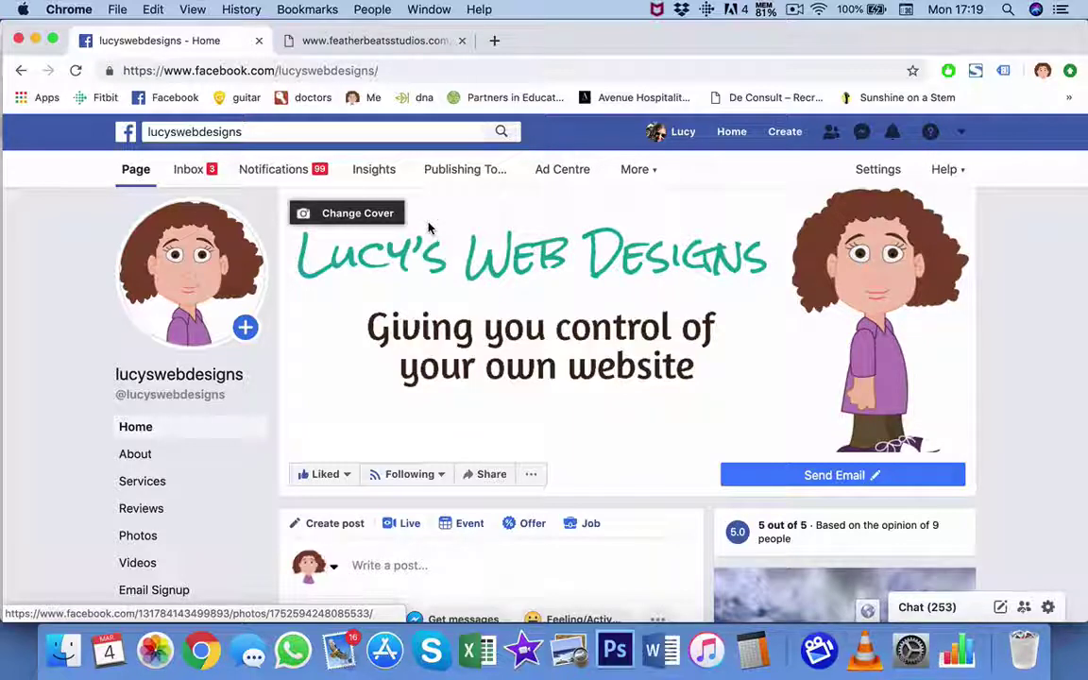
Scroll the lucyswebdesigns Page past its photos and videos down to the Posts section
scroll(428, 227, "down", 5)
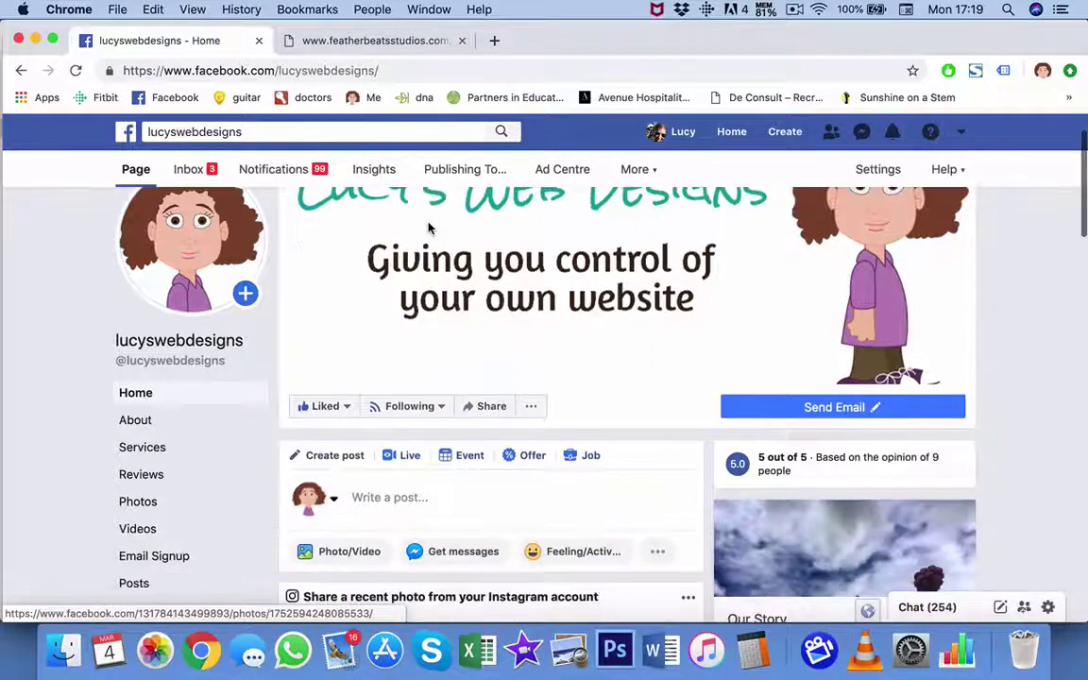
scroll(427, 227, "down", 5)
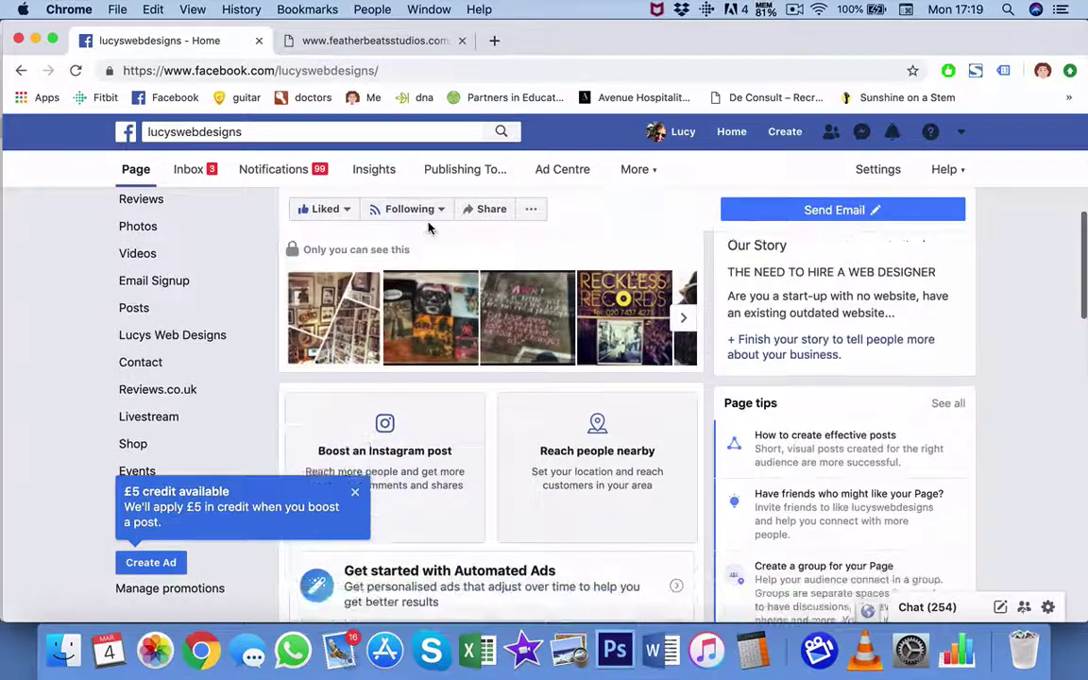
scroll(428, 227, "down", 3)
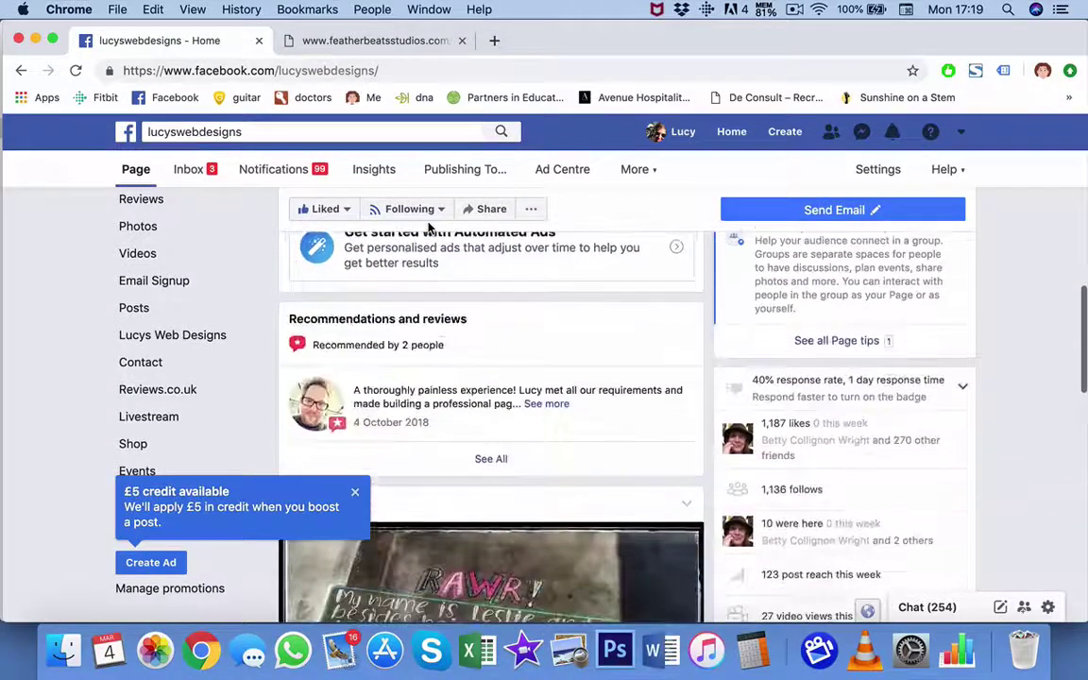
scroll(428, 228, "up", 5)
scroll(427, 228, "up", 4)
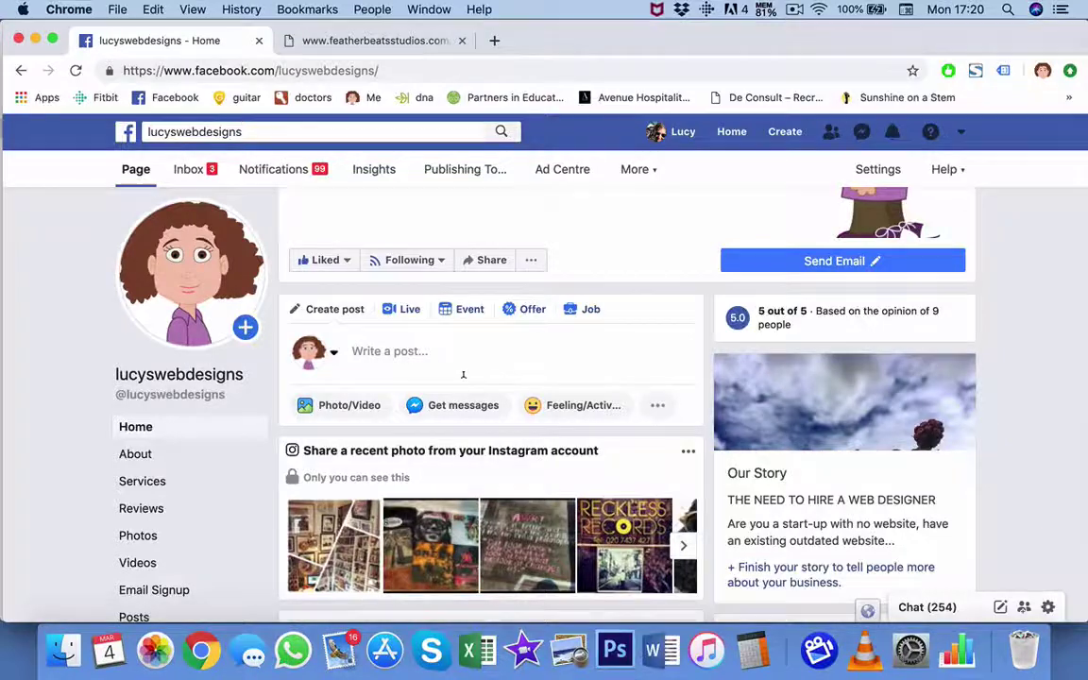
scroll(463, 377, "down", 5)
scroll(463, 385, "down", 2)
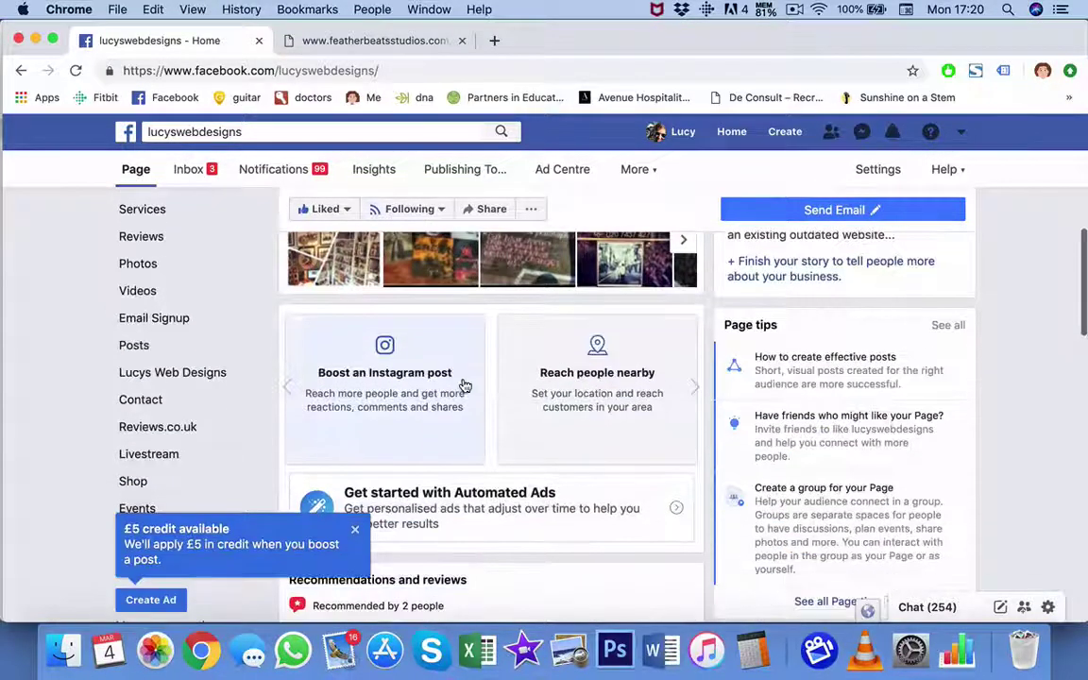
scroll(464, 384, "up", 5)
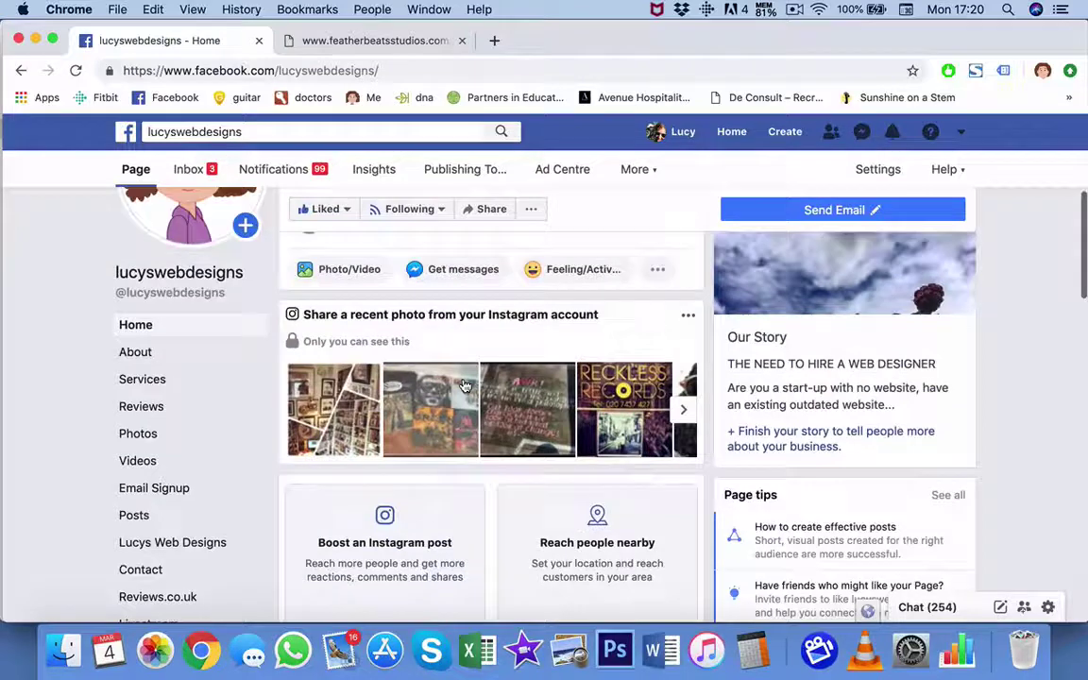
scroll(463, 385, "down", 6)
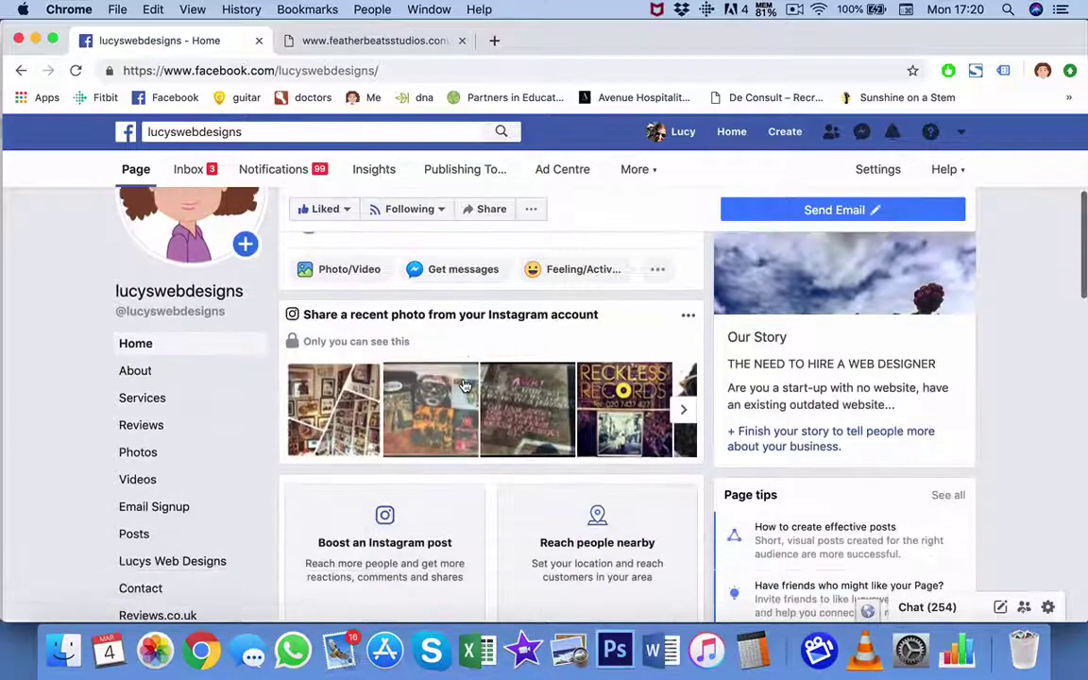
scroll(464, 384, "down", 8)
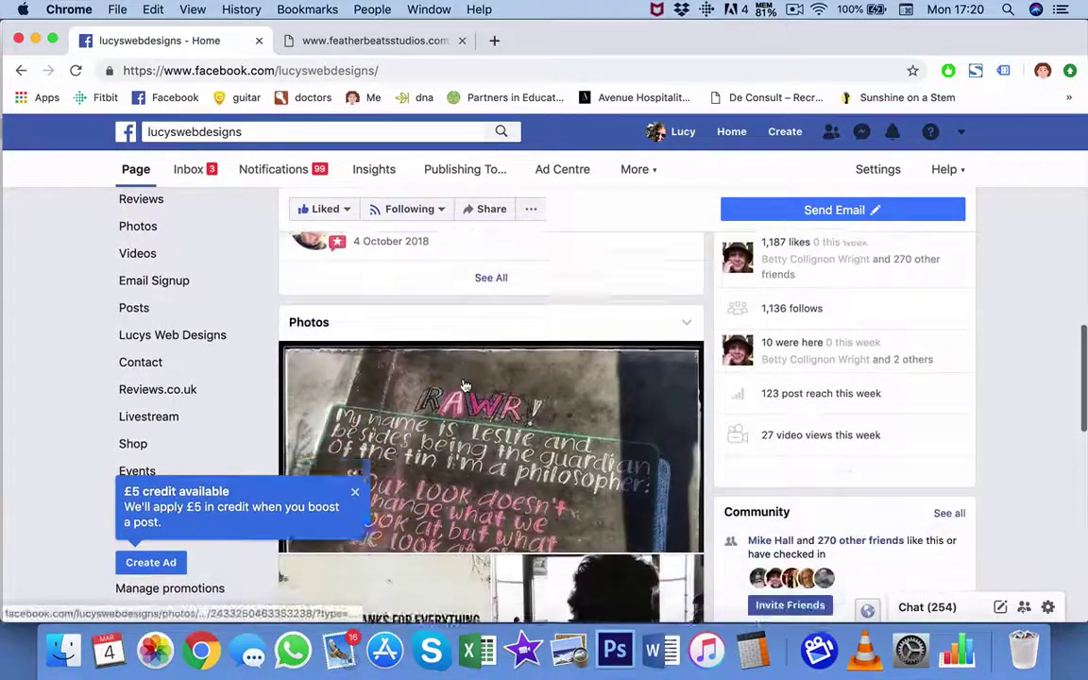
scroll(463, 385, "down", 5)
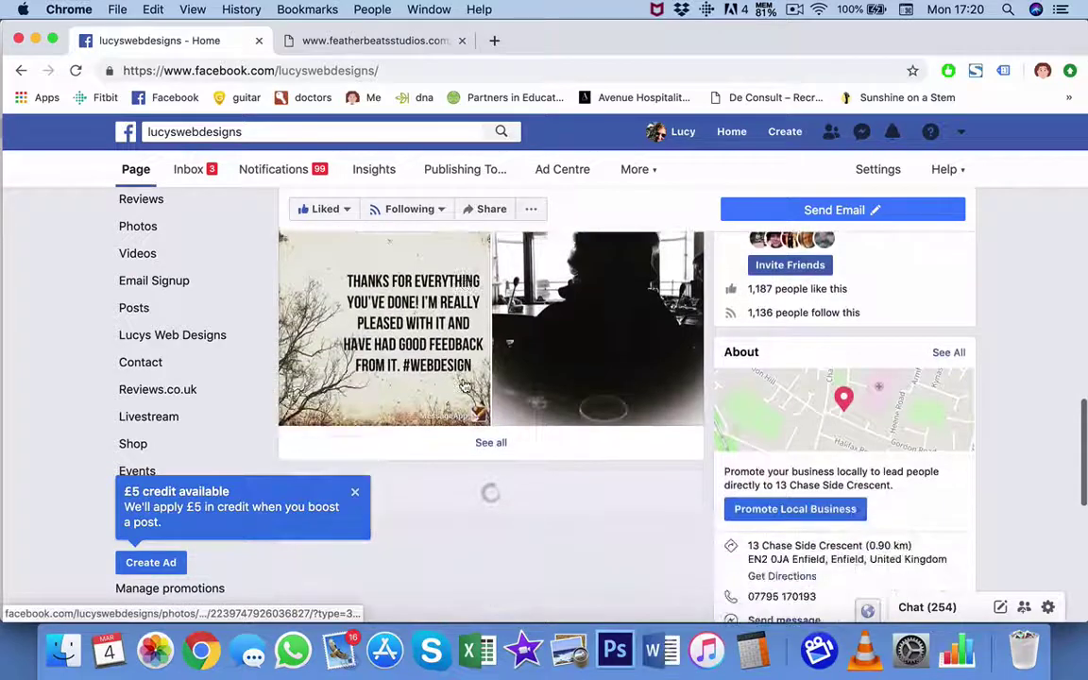
scroll(464, 385, "down", 7)
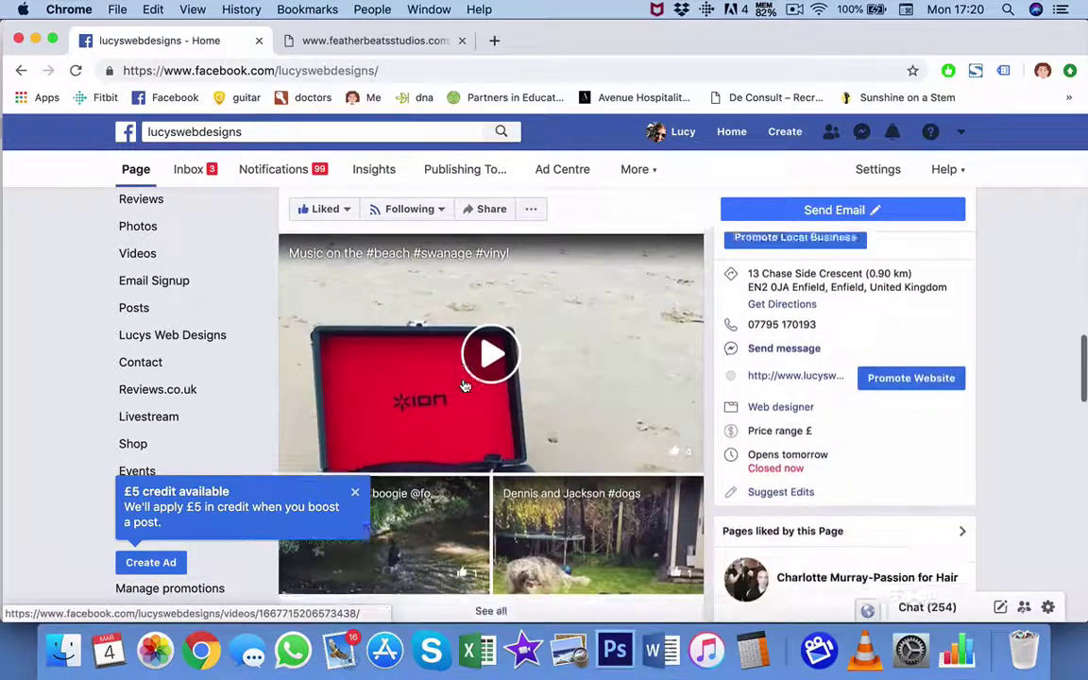
scroll(464, 385, "down", 7)
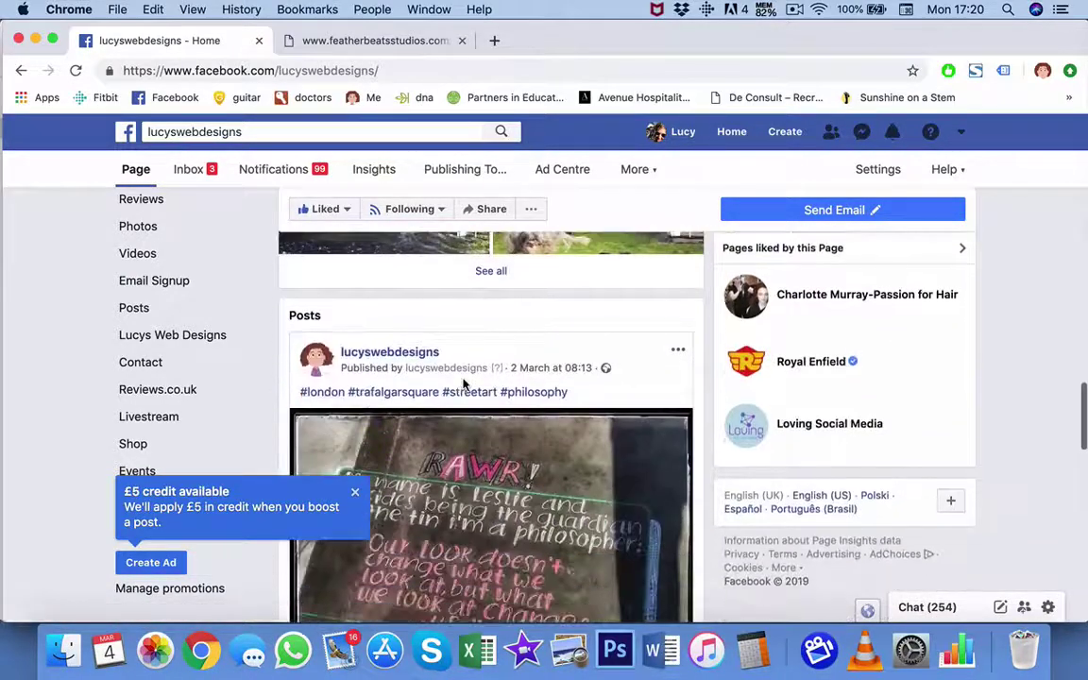
scroll(463, 385, "down", 4)
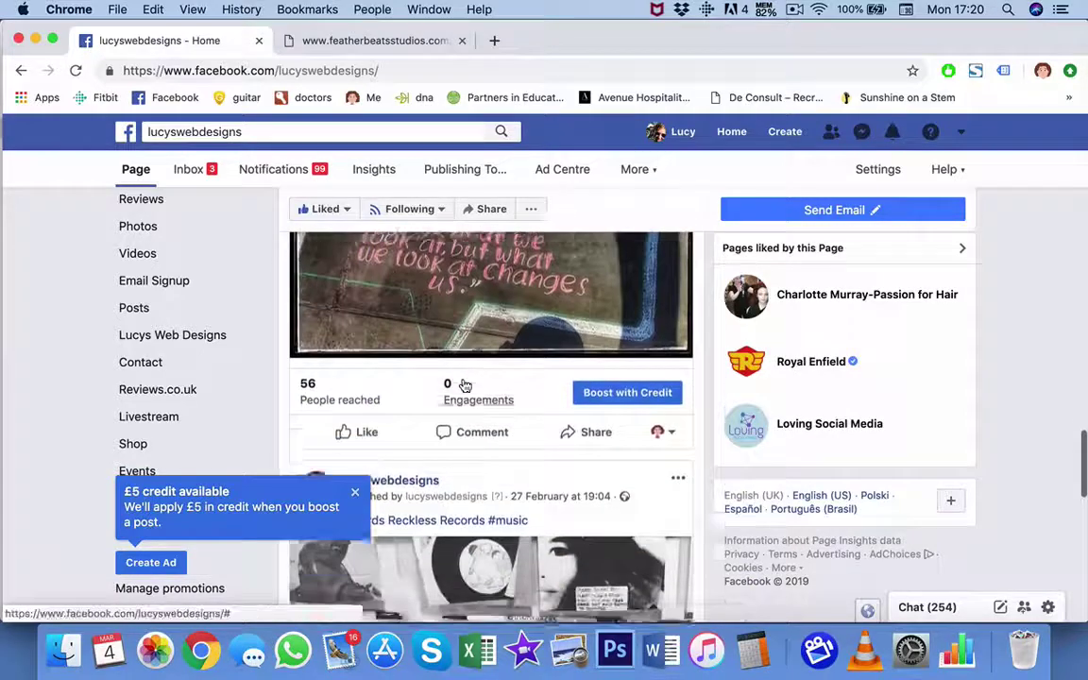
scroll(464, 384, "down", 1)
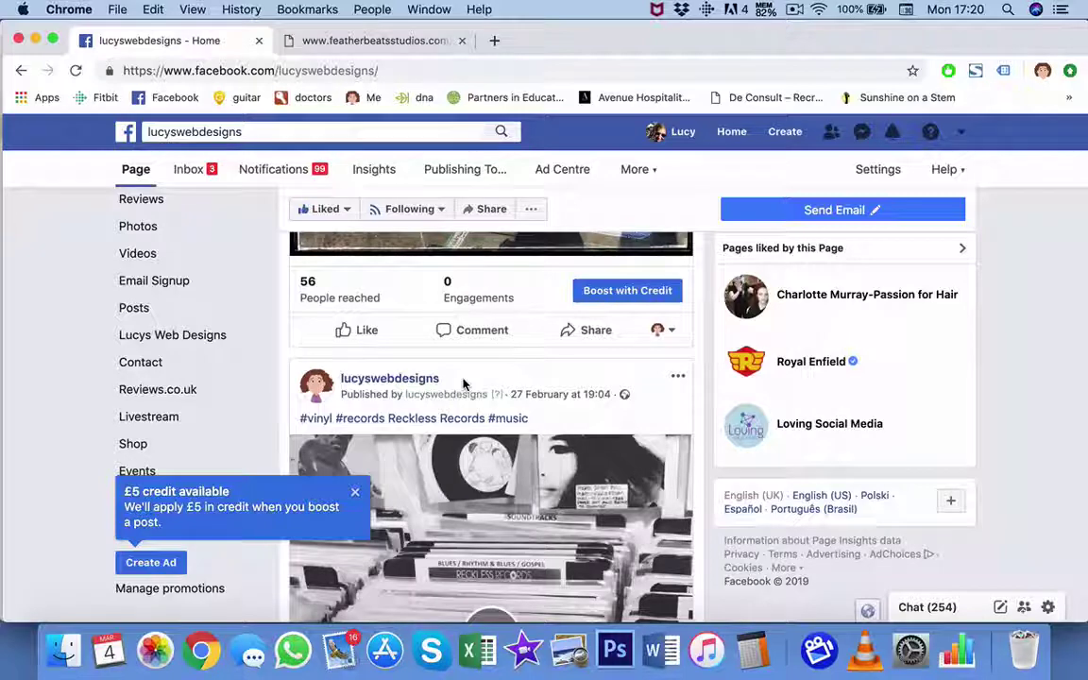
scroll(464, 384, "up", 1)
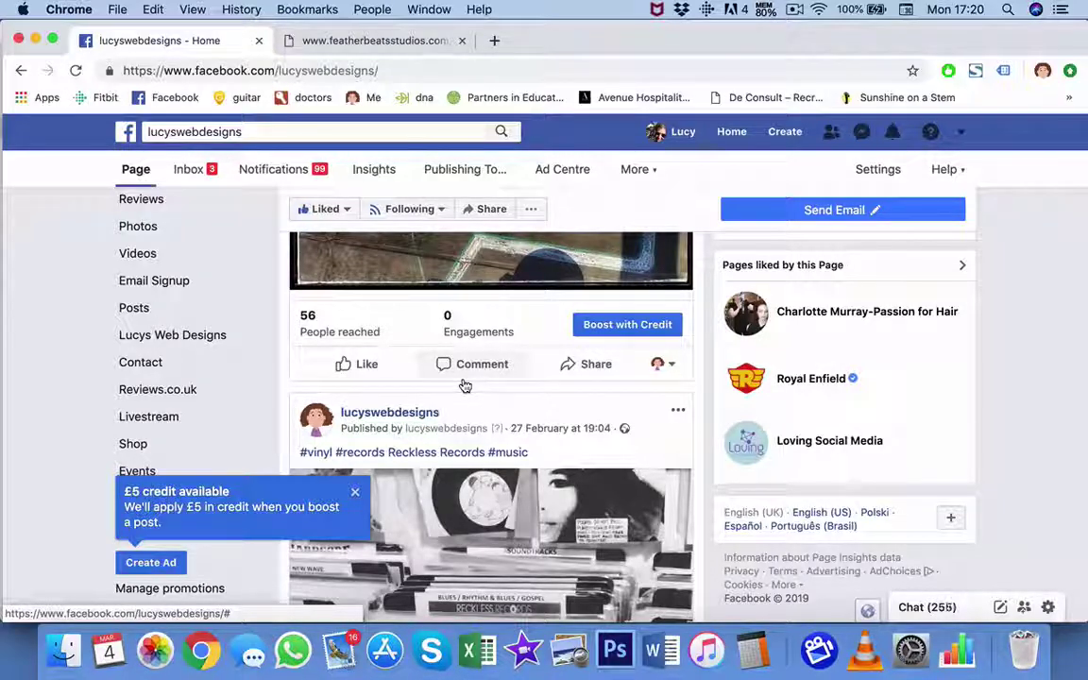
Scroll through the Page's recent posts and close the '£5 credit available' boost notice
scroll(465, 385, "up", 10)
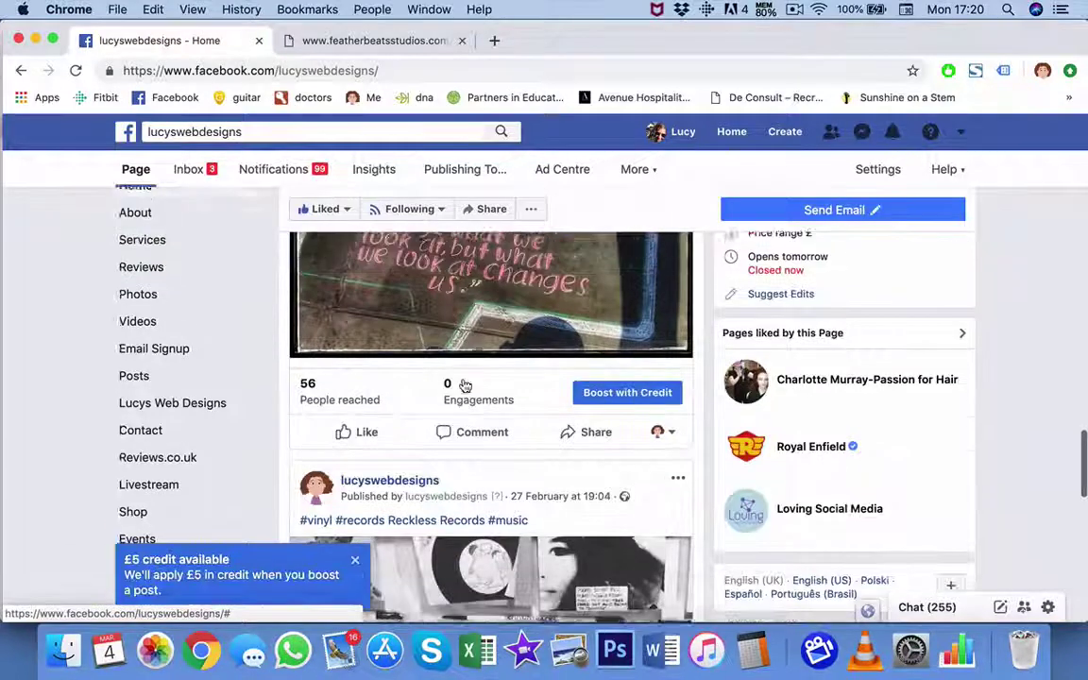
scroll(464, 385, "up", 1)
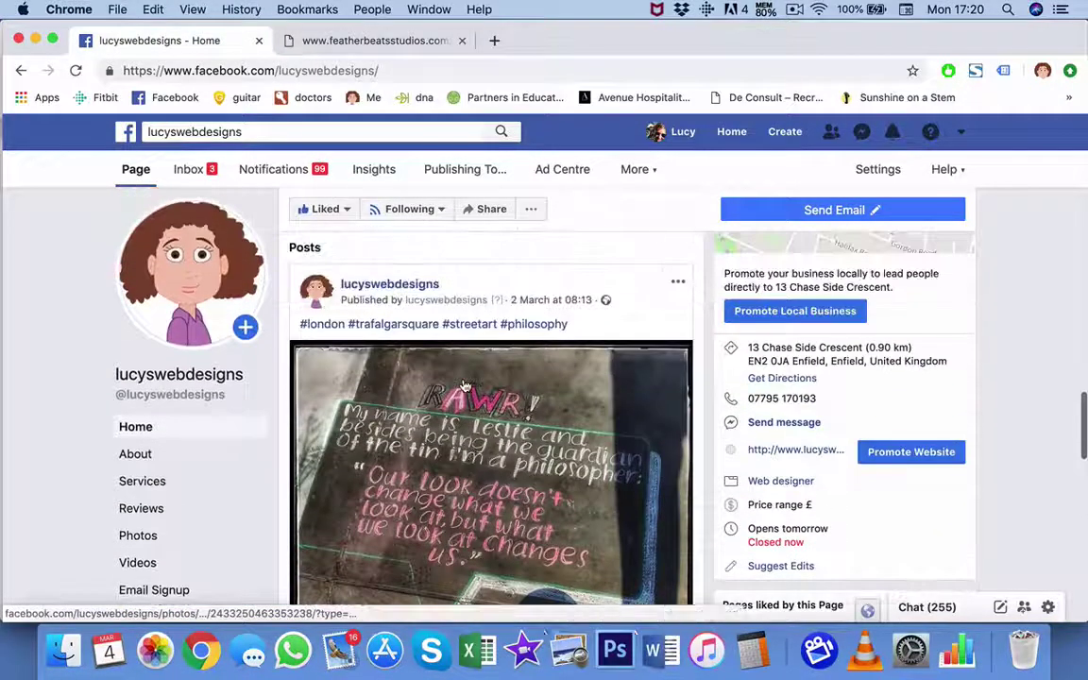
scroll(464, 386, "down", 5)
scroll(465, 386, "down", 1)
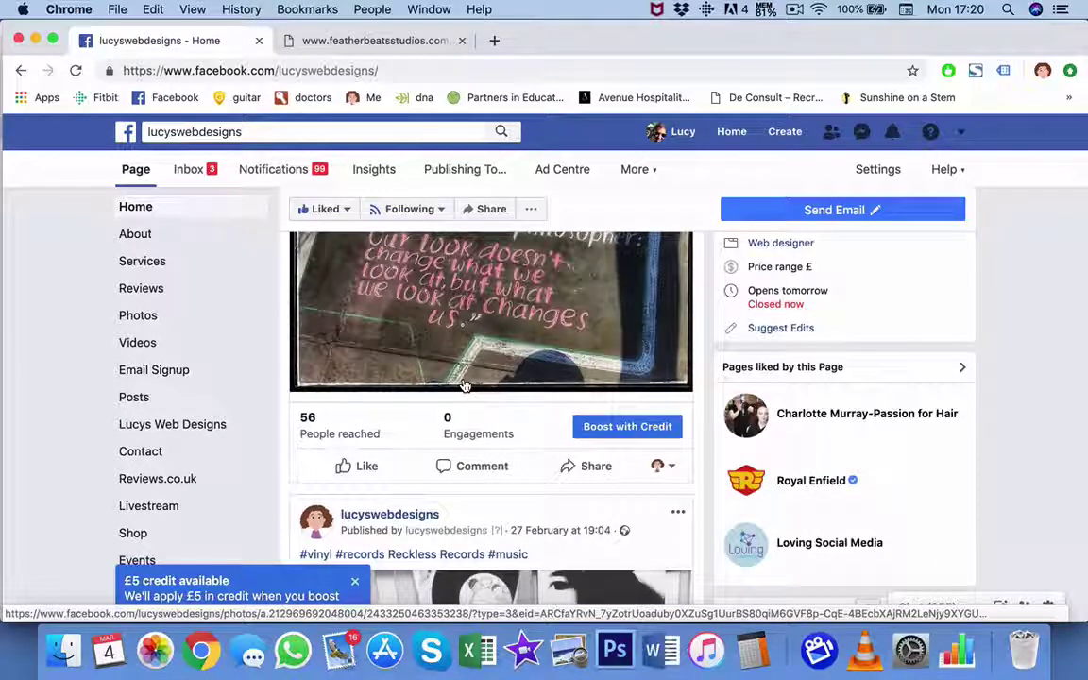
scroll(465, 385, "down", 8)
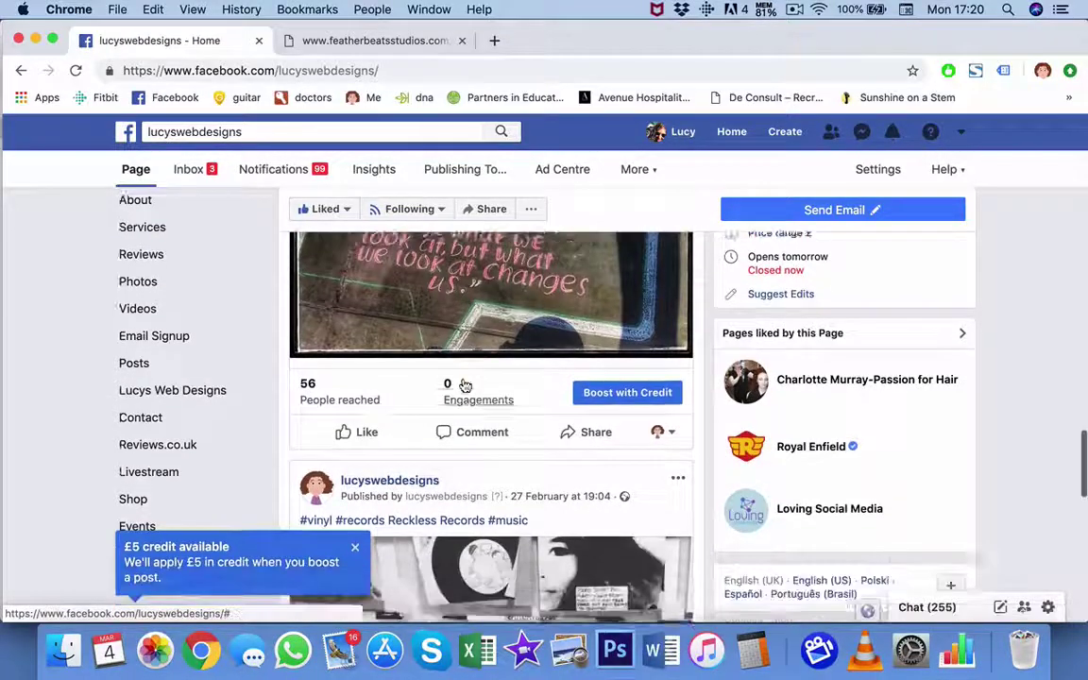
scroll(462, 385, "down", 7)
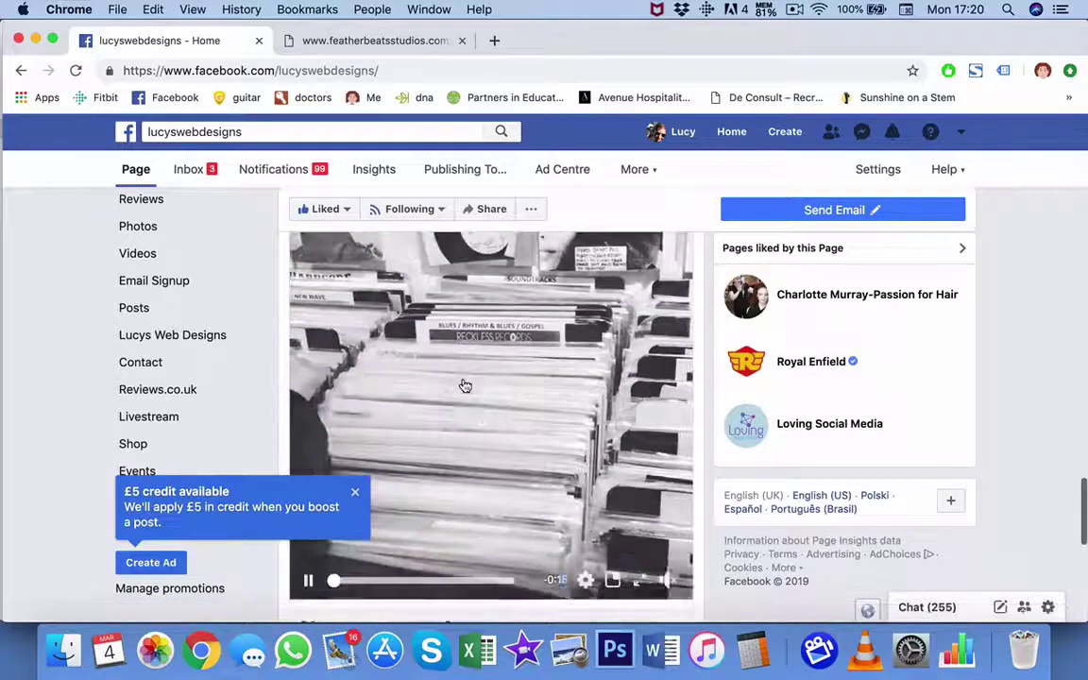
scroll(464, 382, "down", 3)
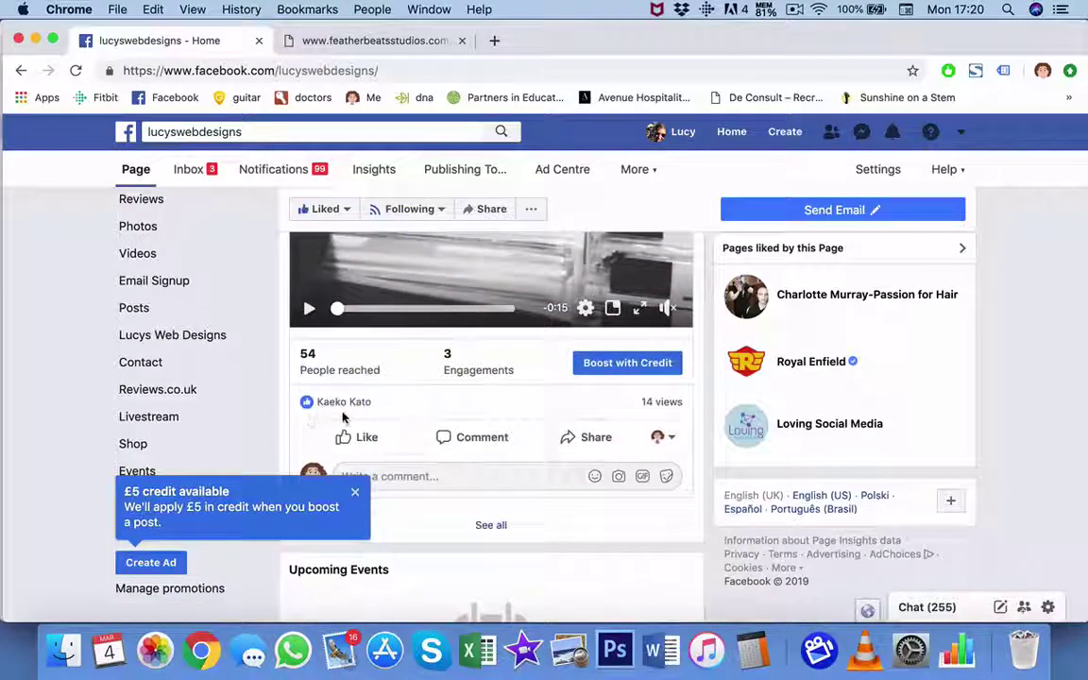
scroll(412, 421, "down", 3)
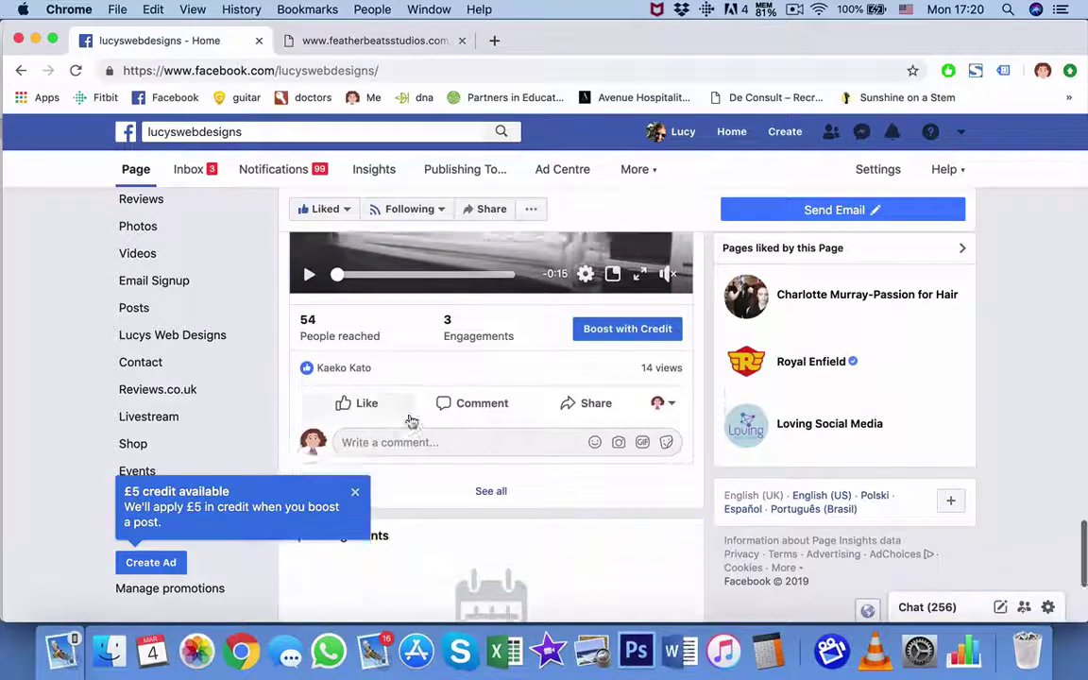
scroll(412, 420, "down", 5)
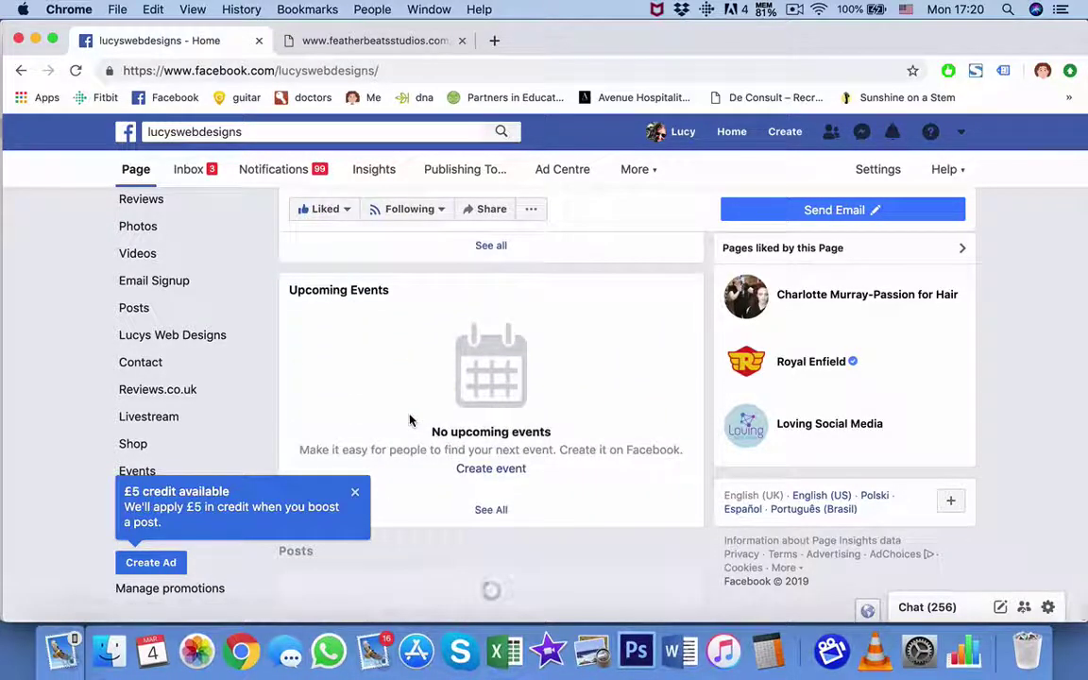
scroll(411, 420, "down", 9)
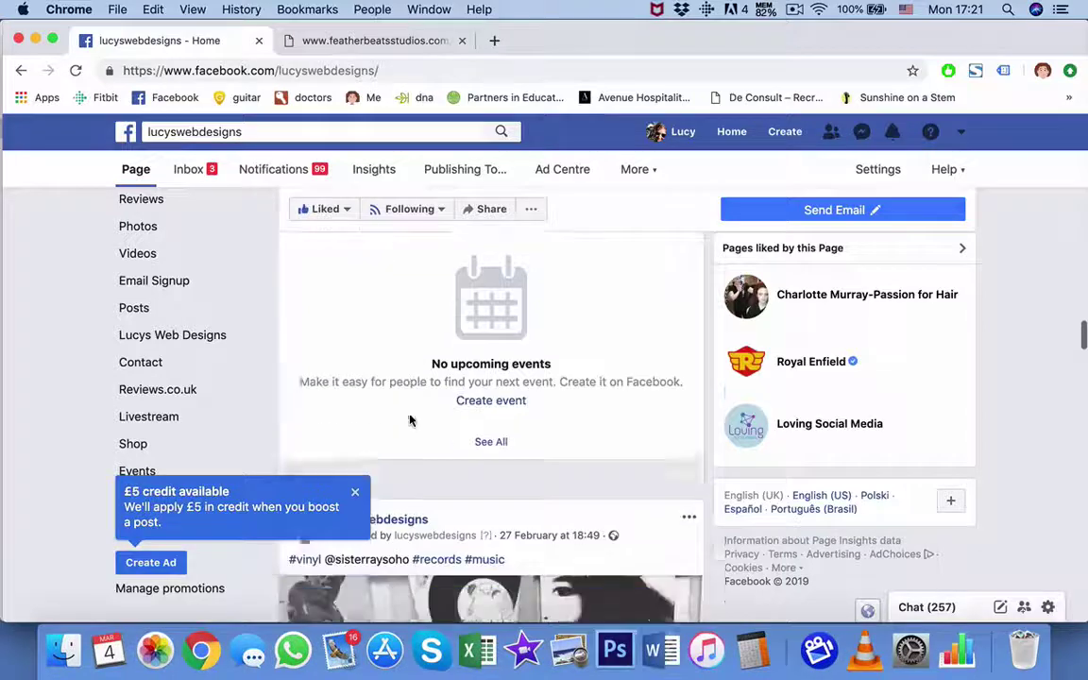
scroll(412, 420, "down", 12)
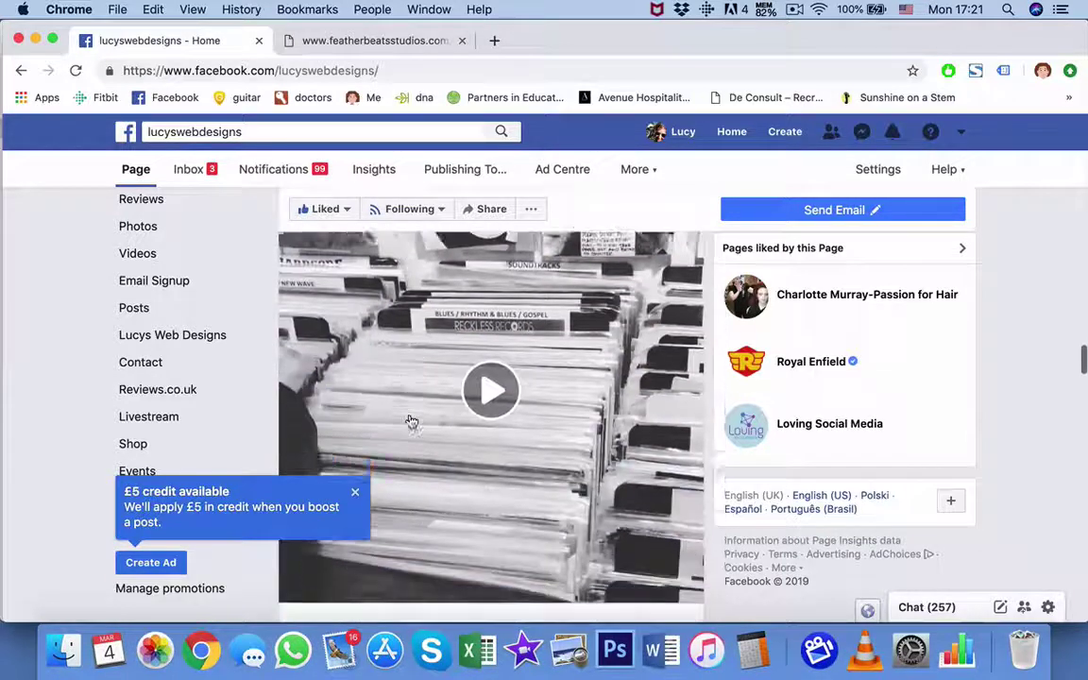
scroll(410, 419, "down", 10)
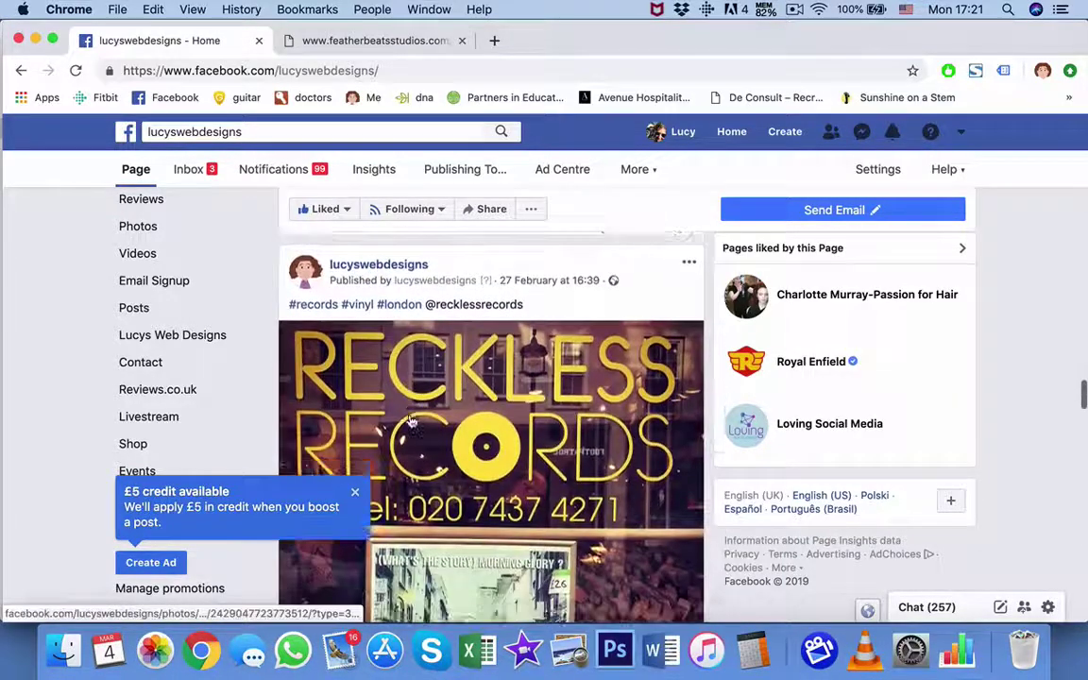
scroll(410, 419, "down", 10)
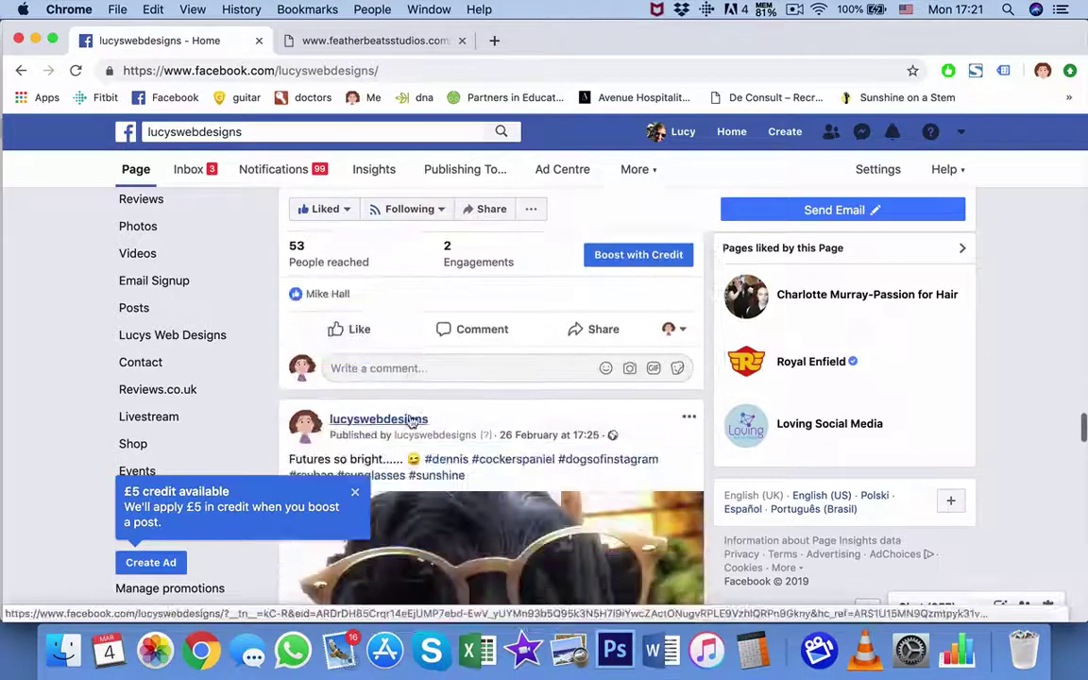
scroll(410, 419, "down", 1)
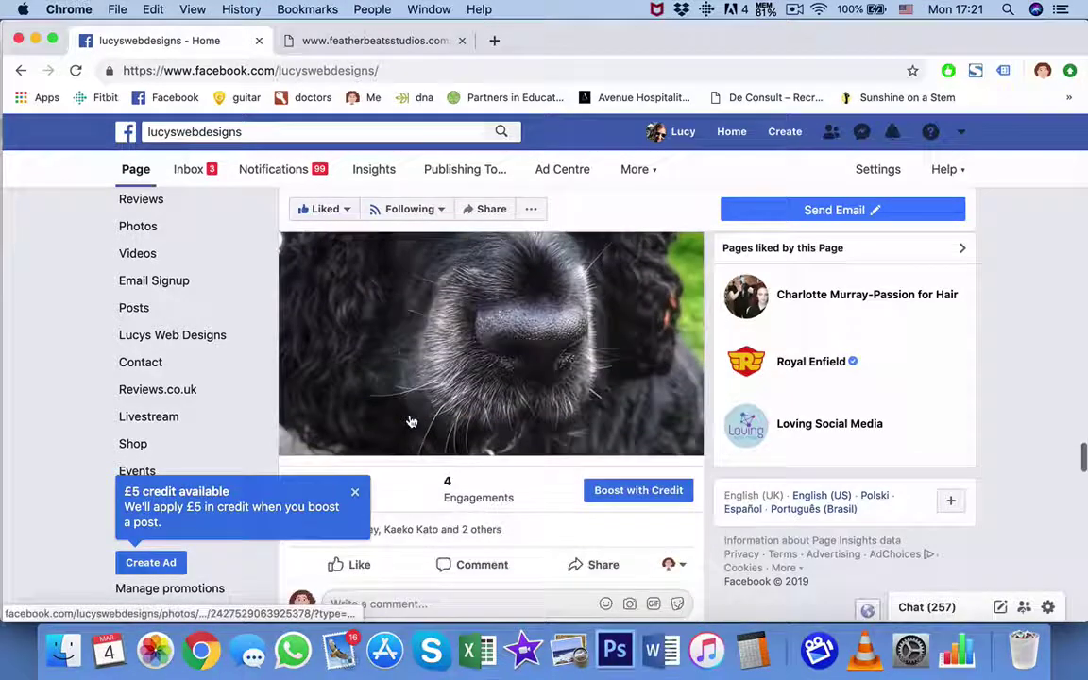
left_click(356, 493)
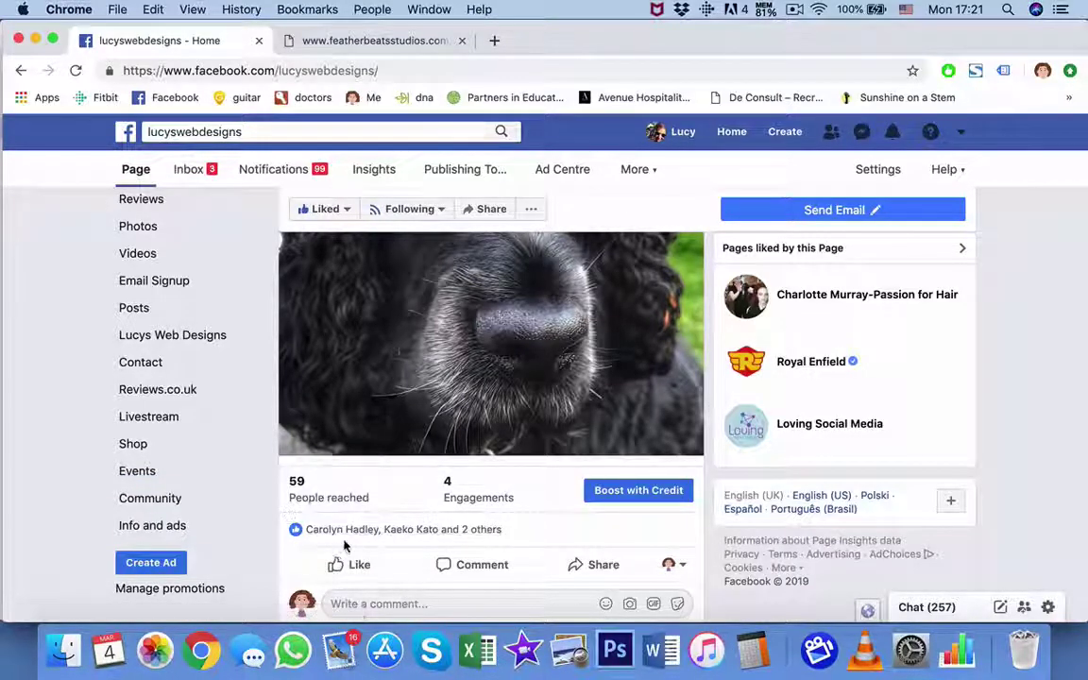
Read further posts, then scroll back up to the Page intro listing Web designer, price range £
scroll(549, 561, "down", 10)
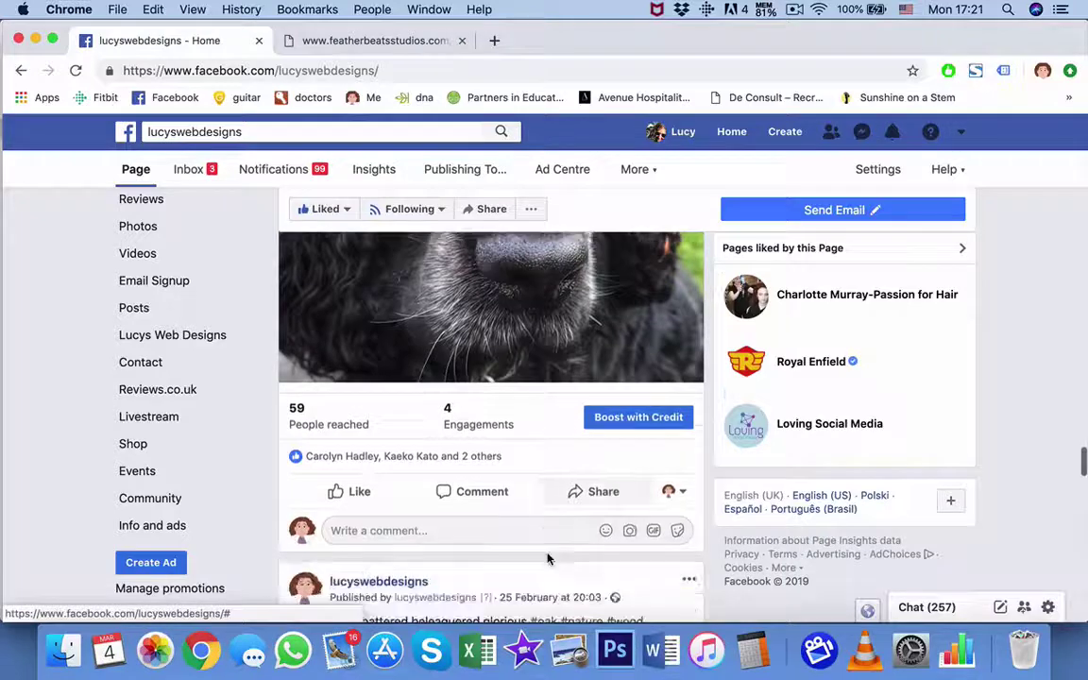
scroll(549, 561, "down", 10)
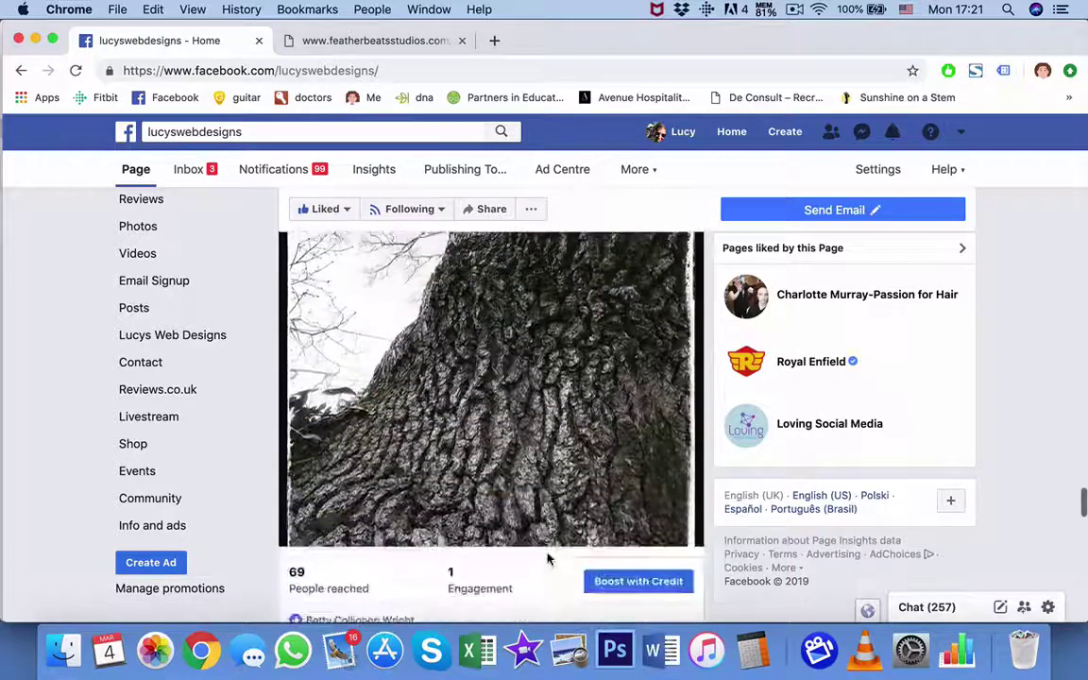
scroll(549, 561, "down", 10)
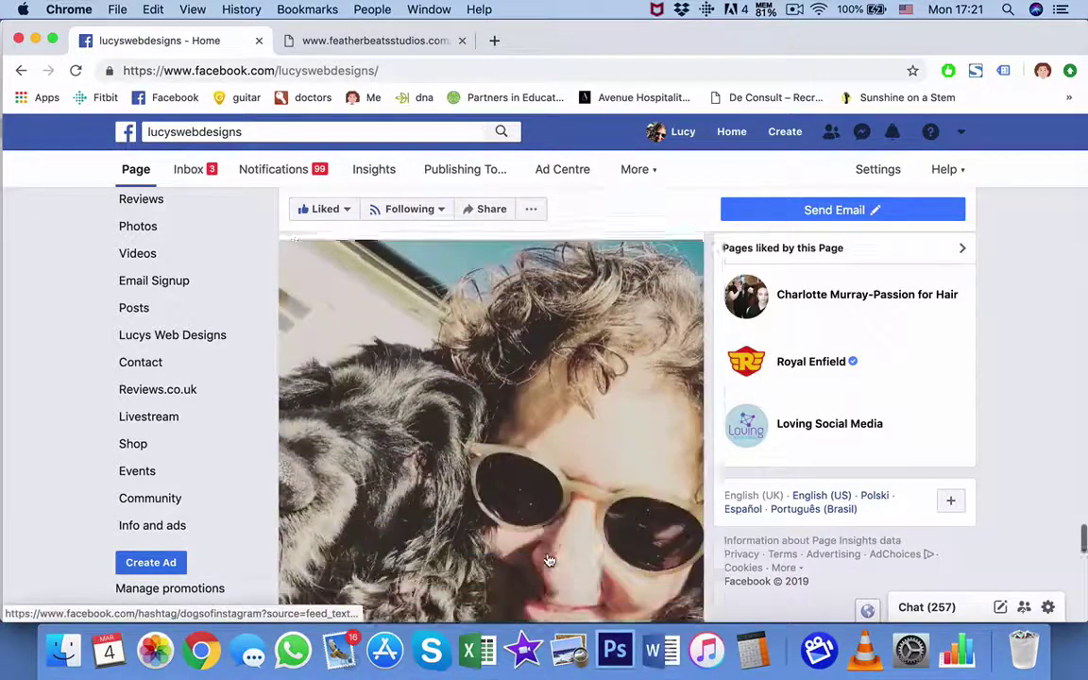
scroll(547, 559, "down", 3)
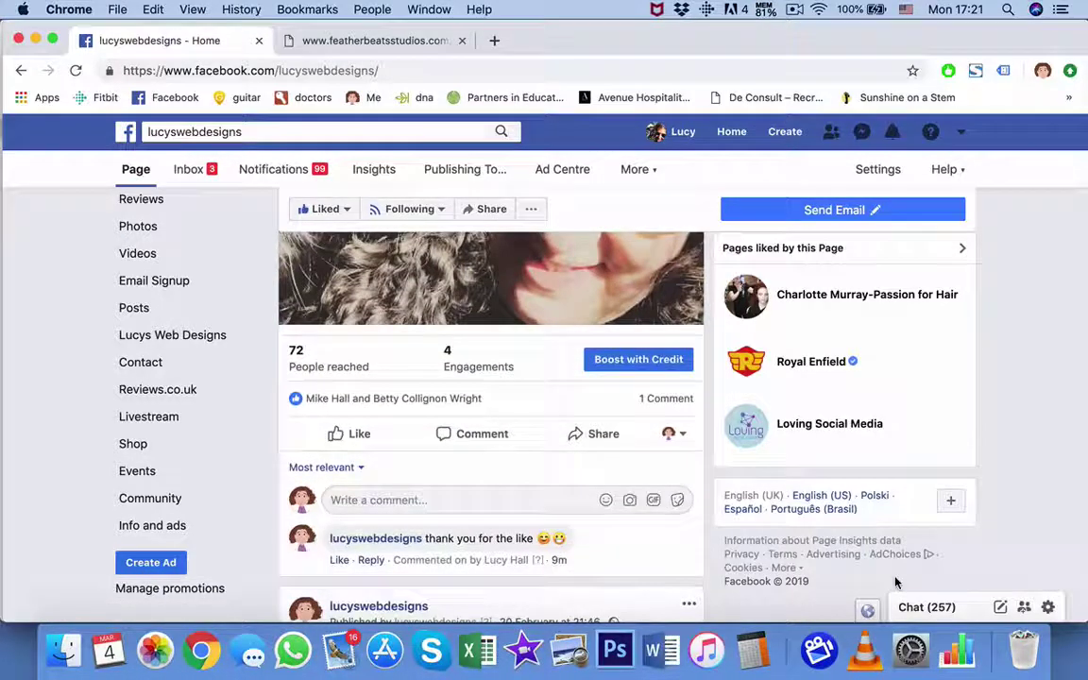
scroll(895, 582, "up", 4)
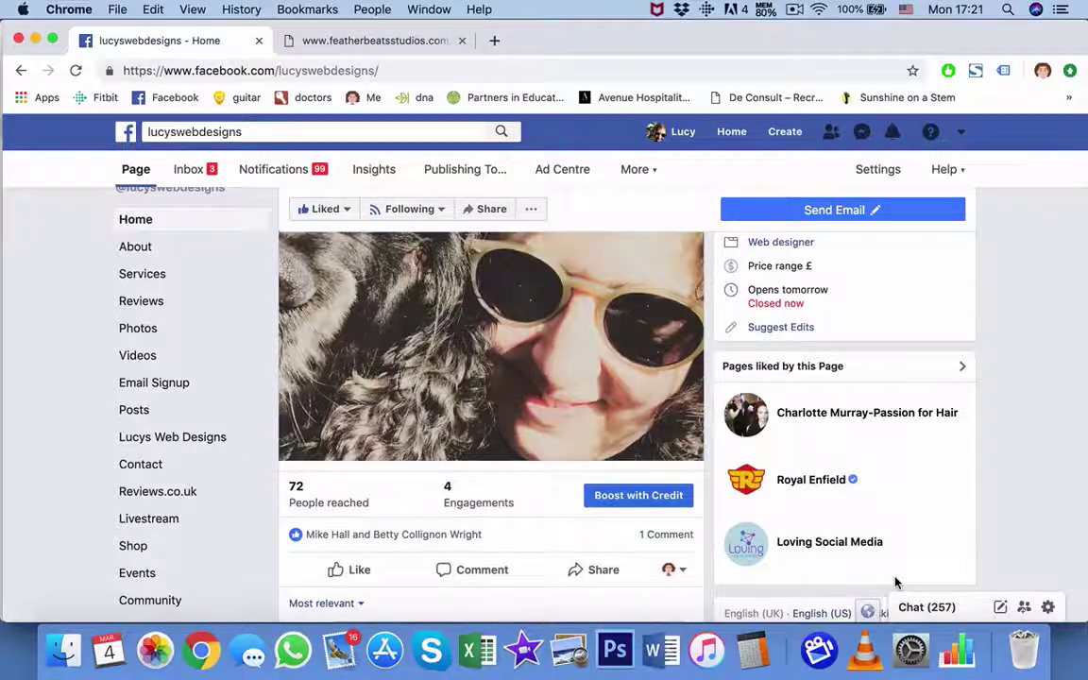
scroll(896, 583, "down", 5)
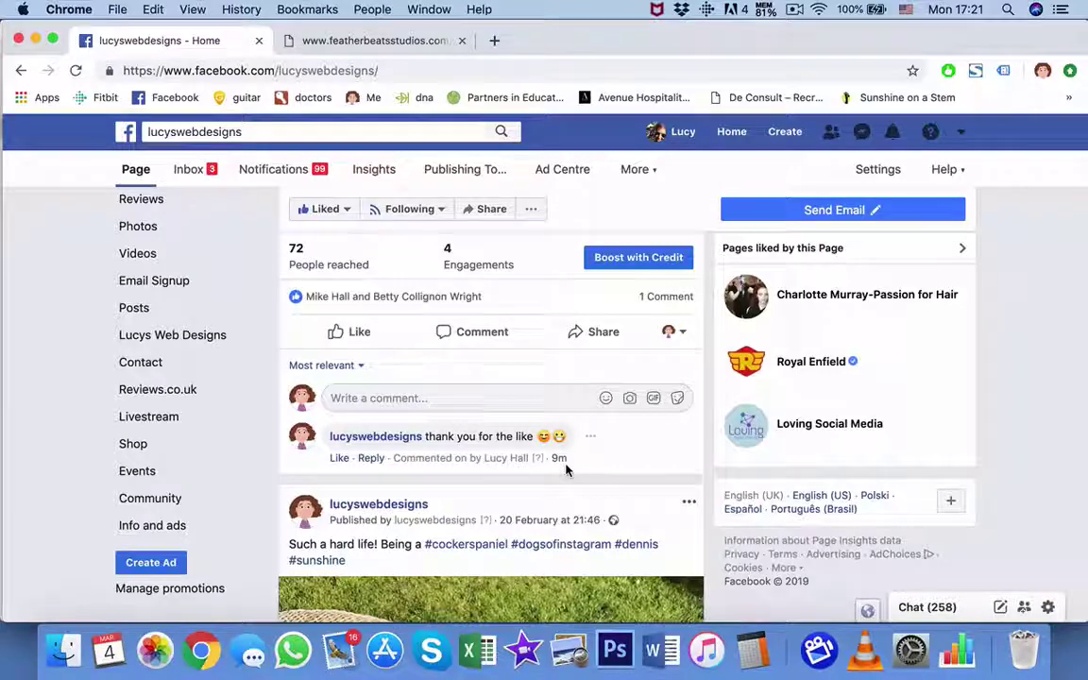
scroll(566, 469, "up", 6)
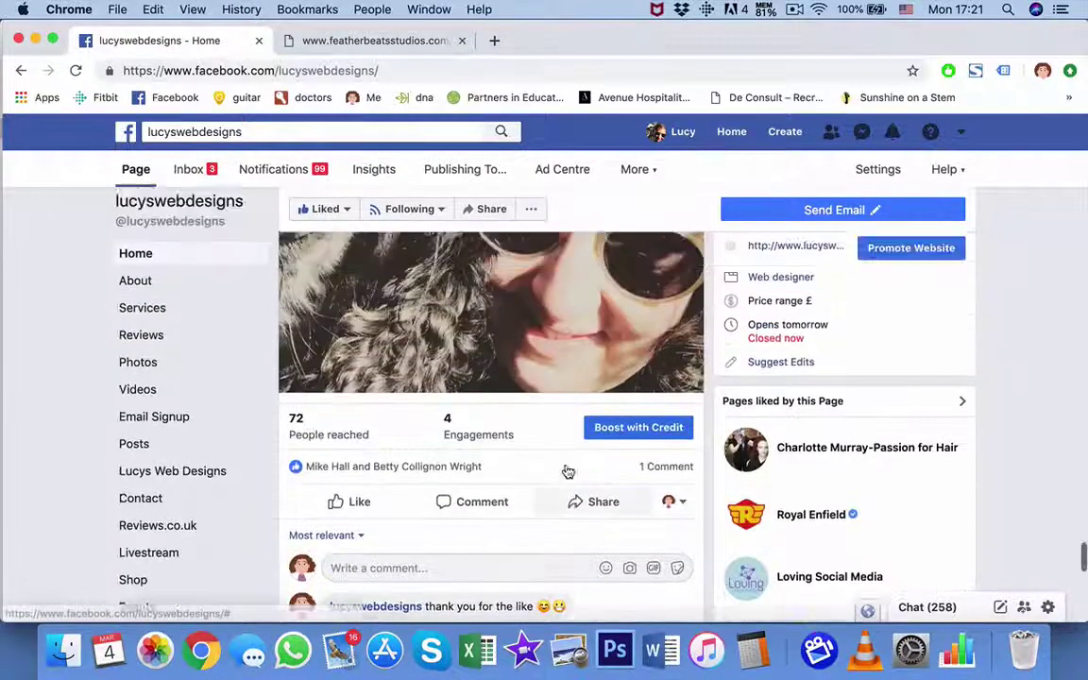
scroll(567, 470, "up", 1)
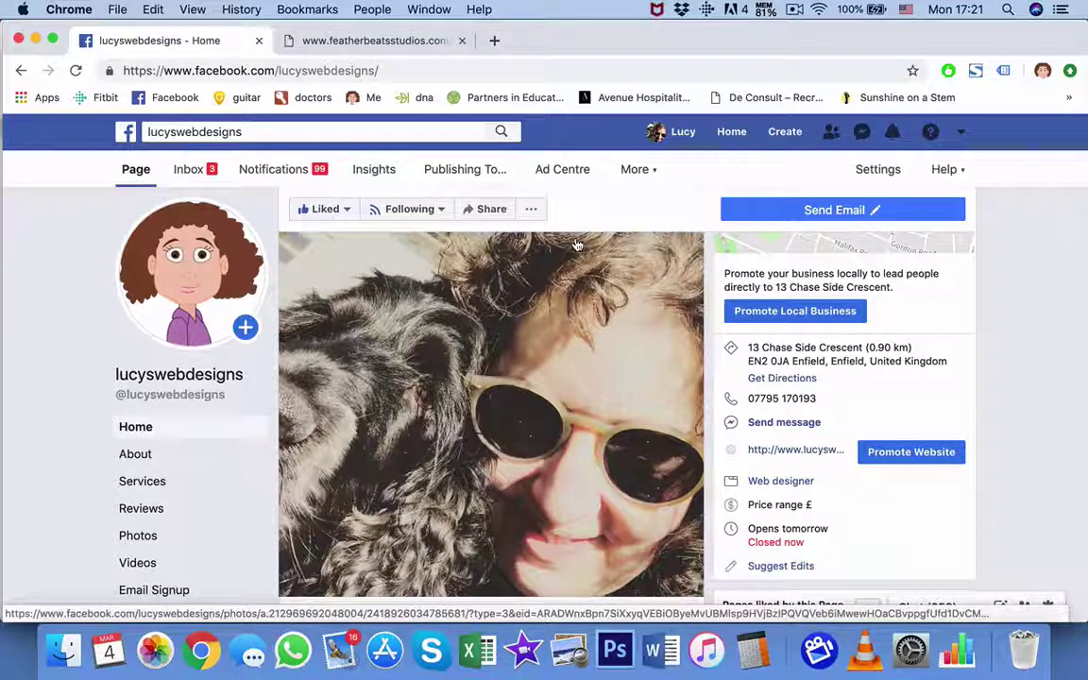
mouse_move(854, 222)
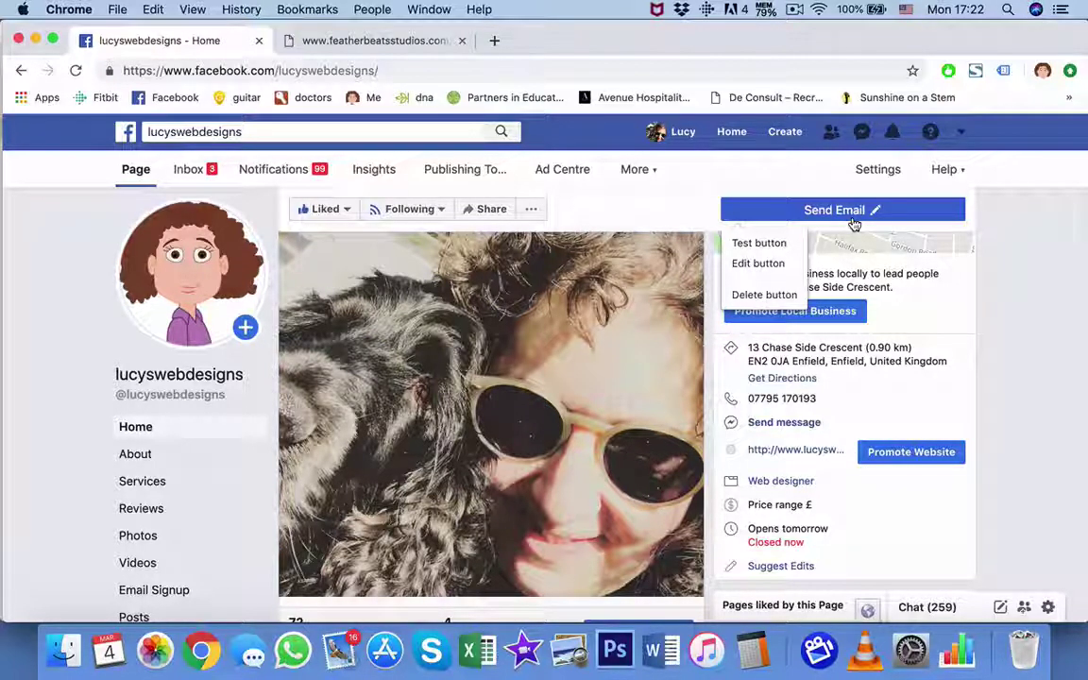
left_click(604, 198)
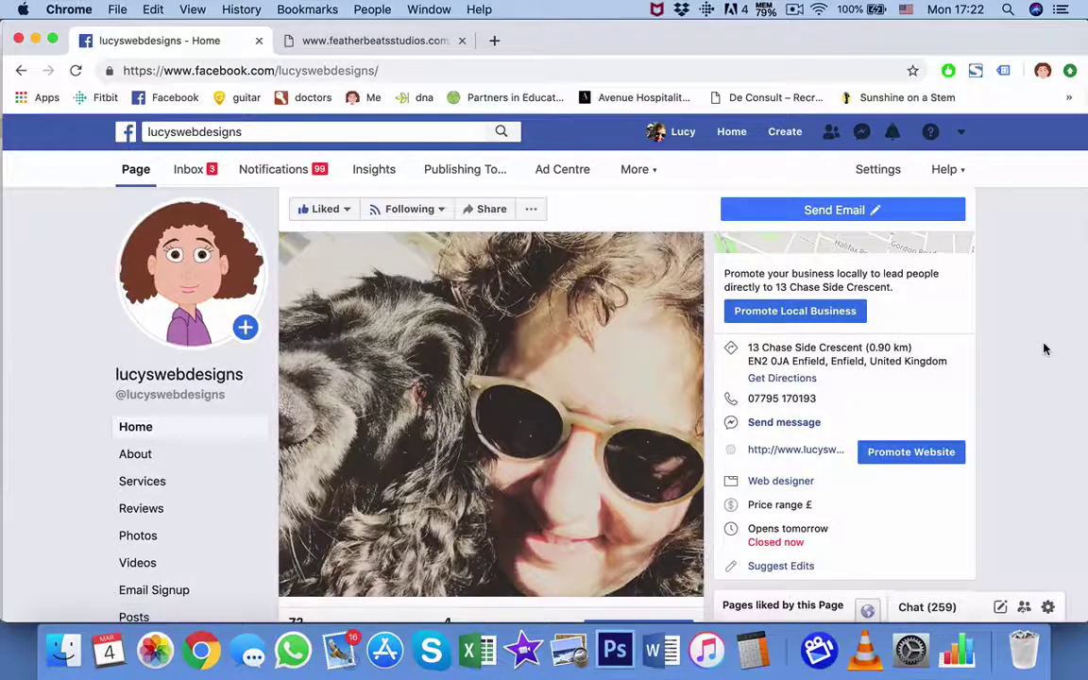
scroll(1045, 348, "down", 2)
scroll(1045, 349, "down", 10)
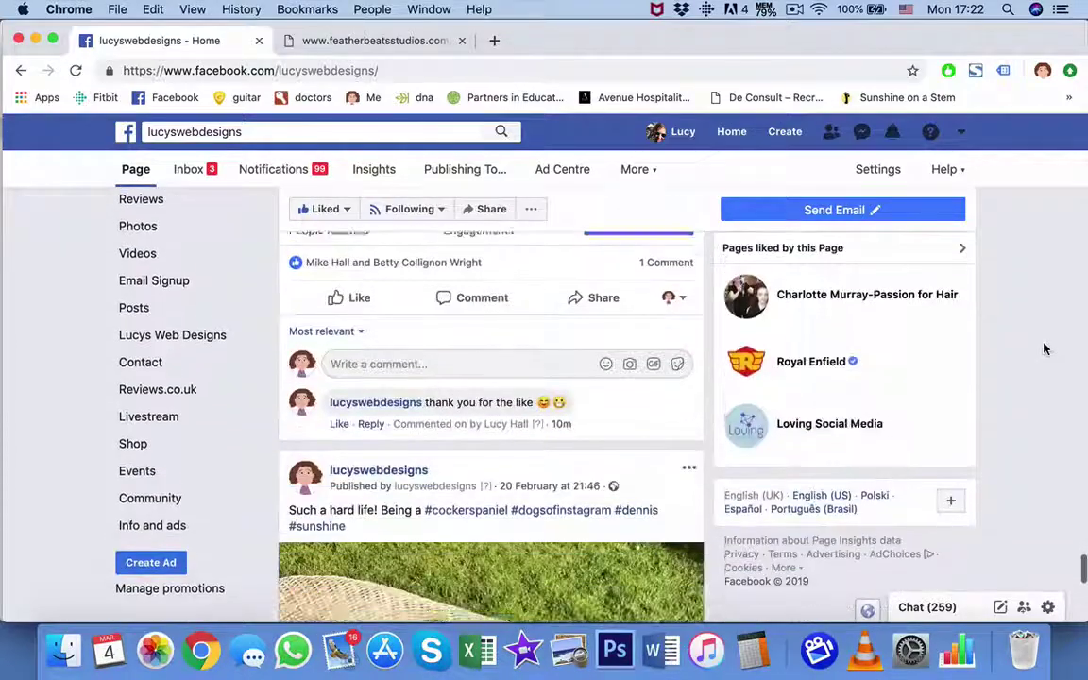
scroll(1044, 349, "down", 10)
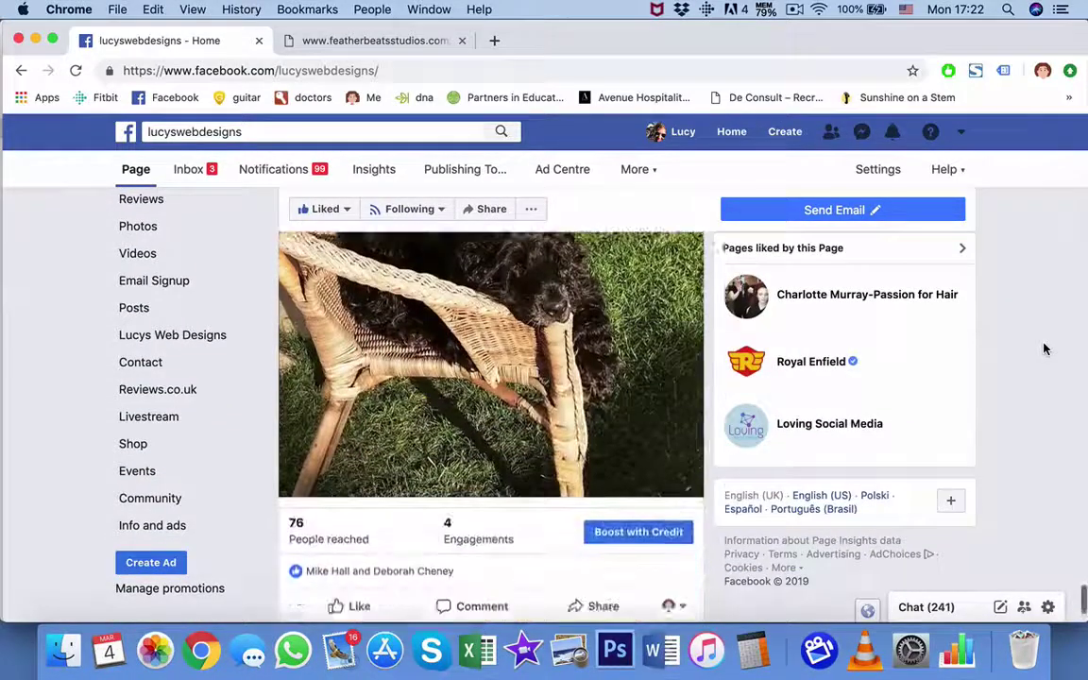
scroll(1044, 350, "up", 5)
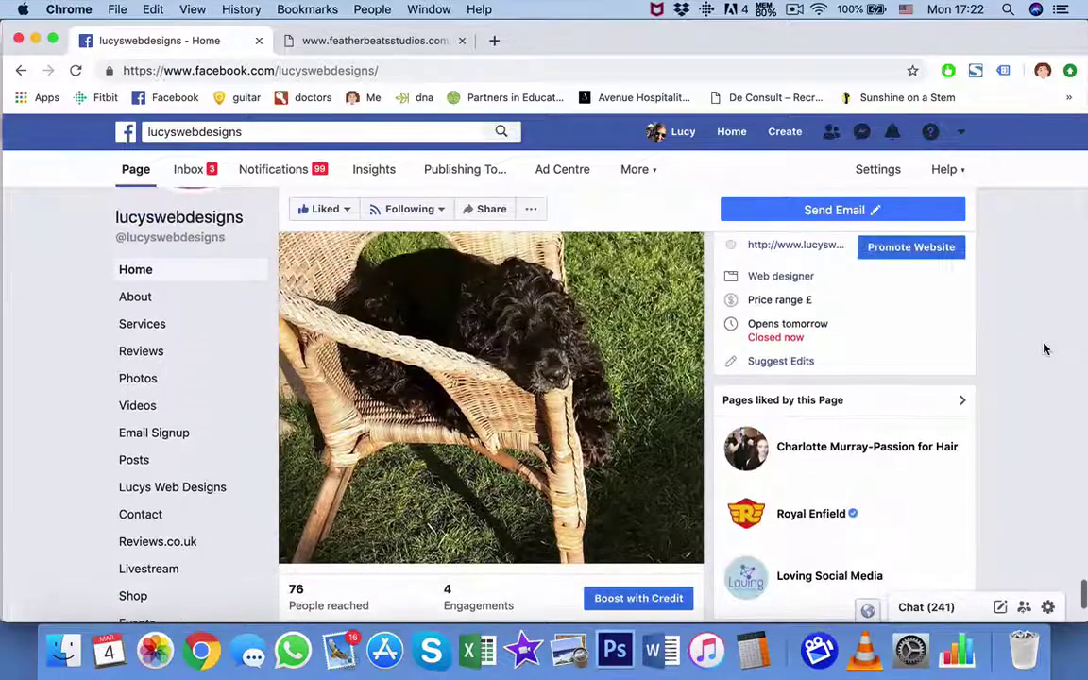
scroll(1044, 349, "up", 10)
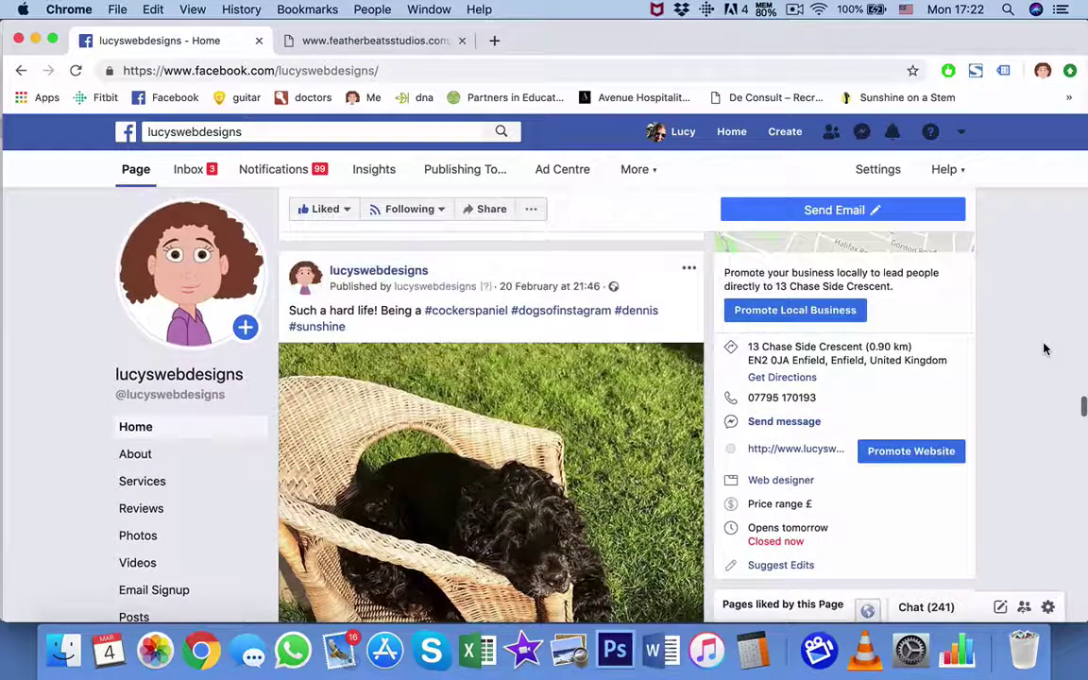
scroll(1044, 350, "up", 20)
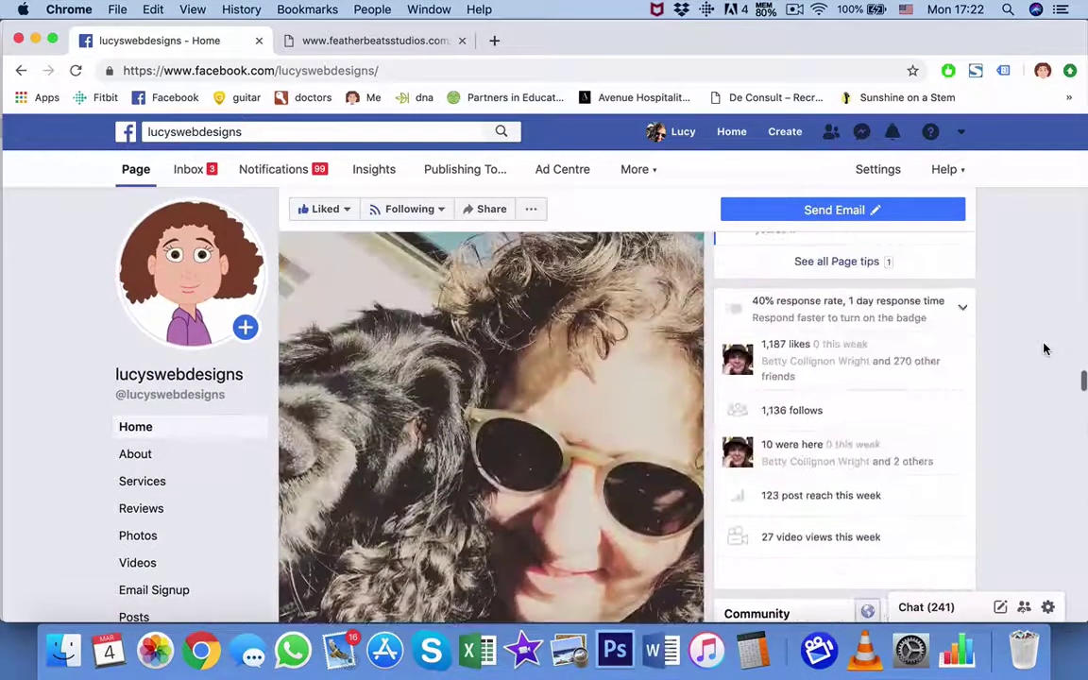
Search 'loving' and open the Loving Social Media Page, dismissing the dictionary popup over results
left_click(252, 125)
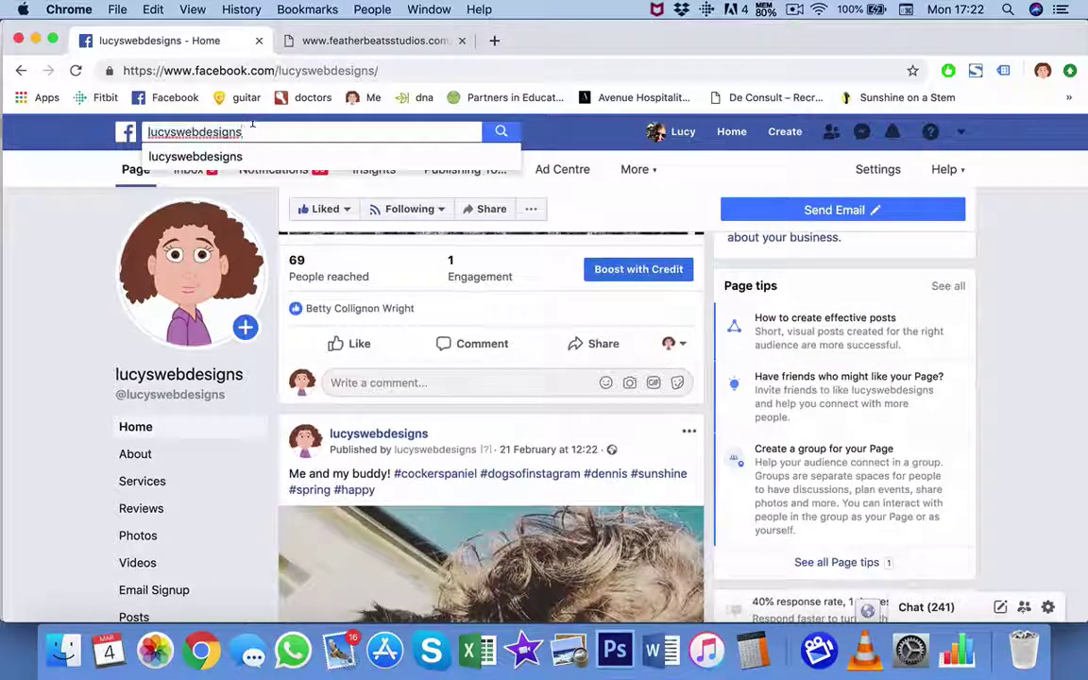
key("BackSpace")
key("BackSpace")
key("BackSpace")
key("BackSpace")
key("BackSpace")
key("BackSpace")
key("BackSpace")
key("BackSpace")
key("BackSpace")
key("BackSpace")
key("BackSpace")
key("BackSpace")
key("BackSpace")
key("BackSpace")
key("BackSpace")
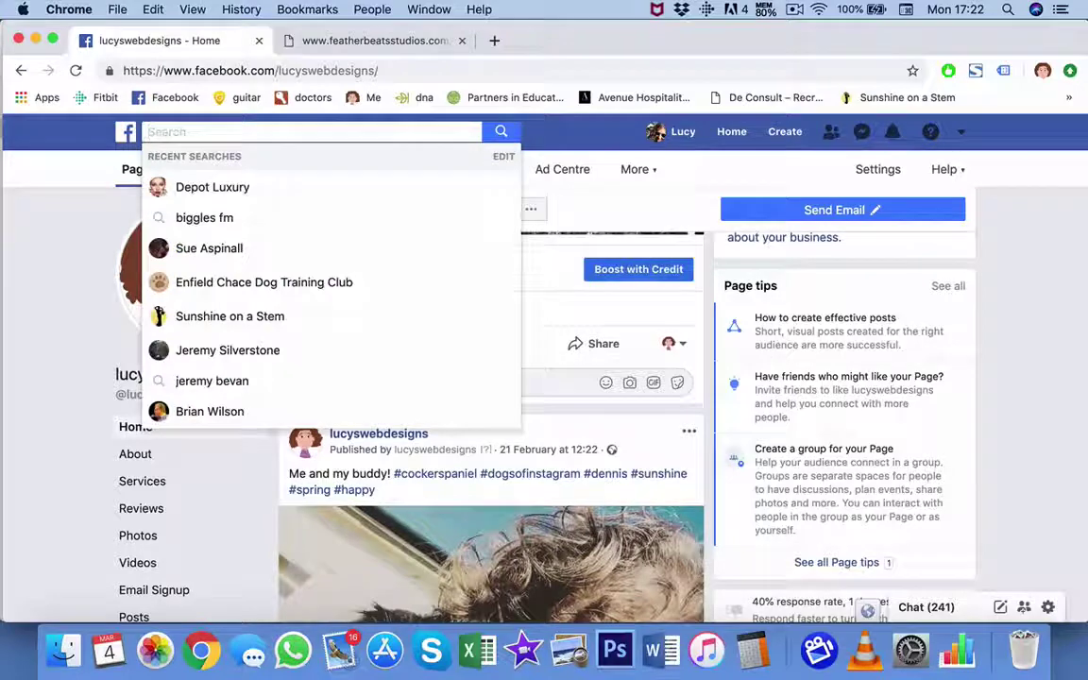
type("loving")
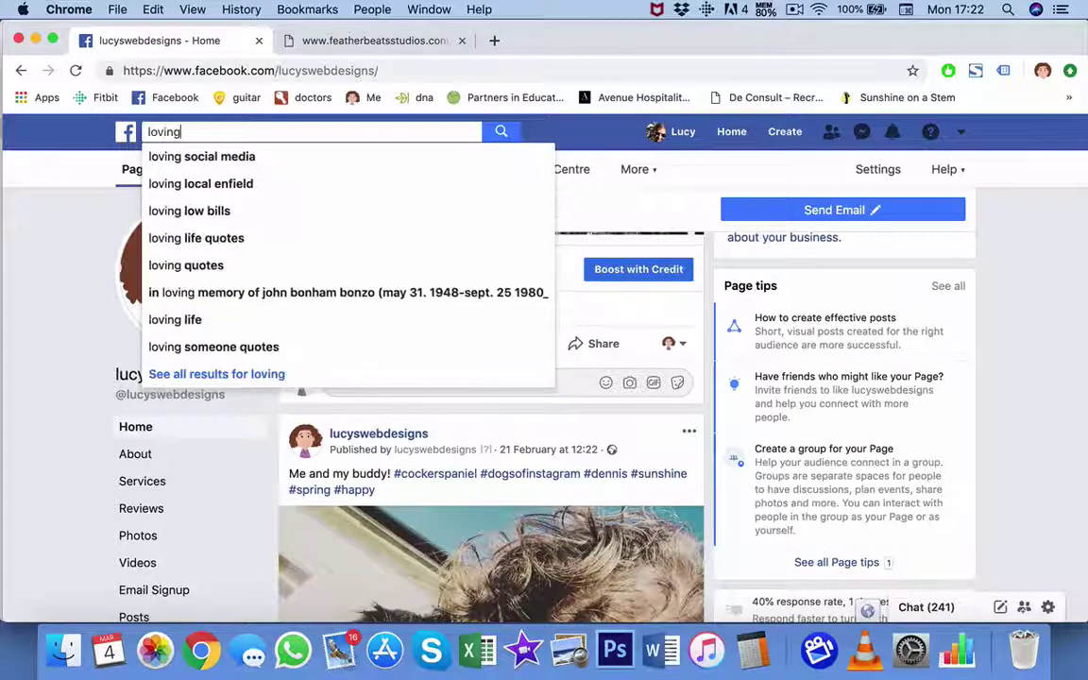
left_click(187, 159)
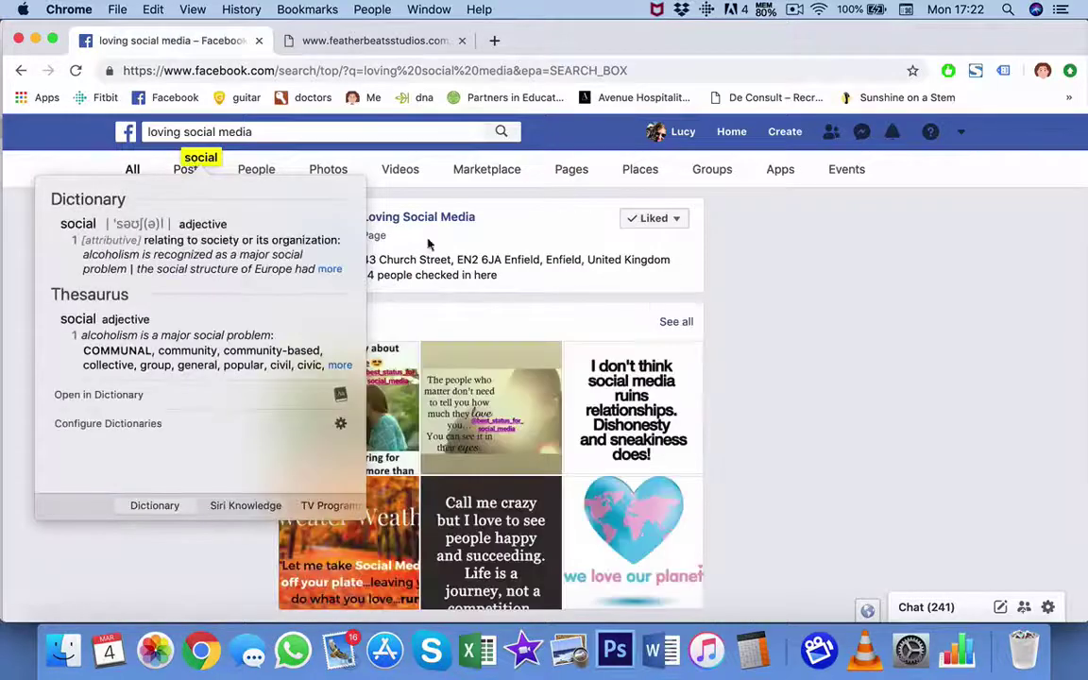
left_click(432, 219)
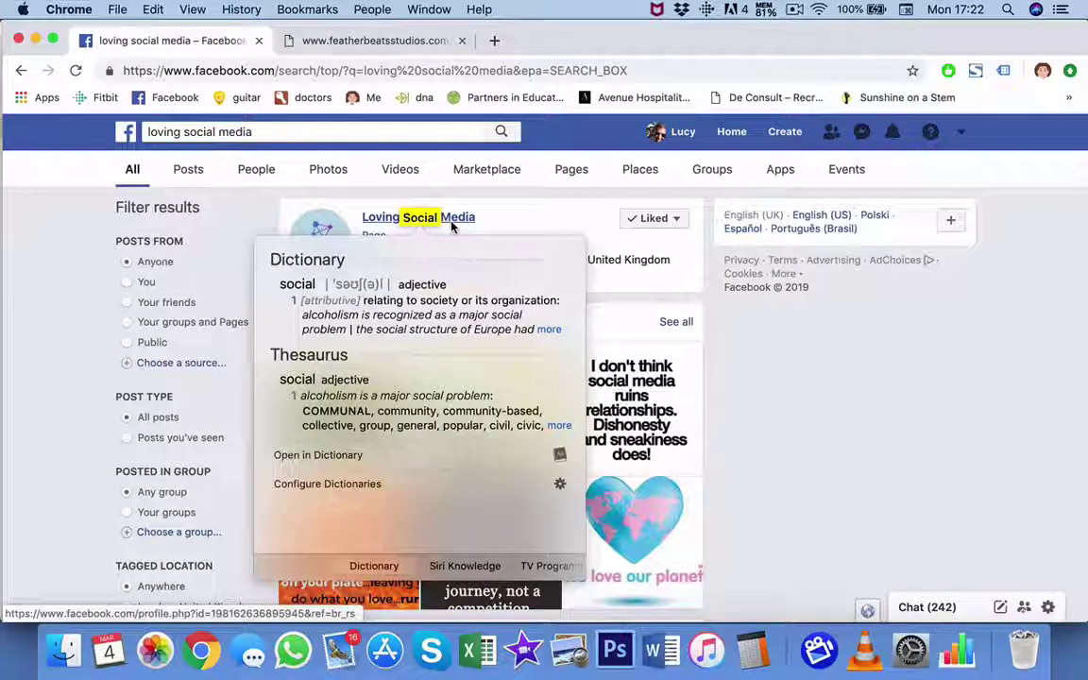
left_click(460, 219)
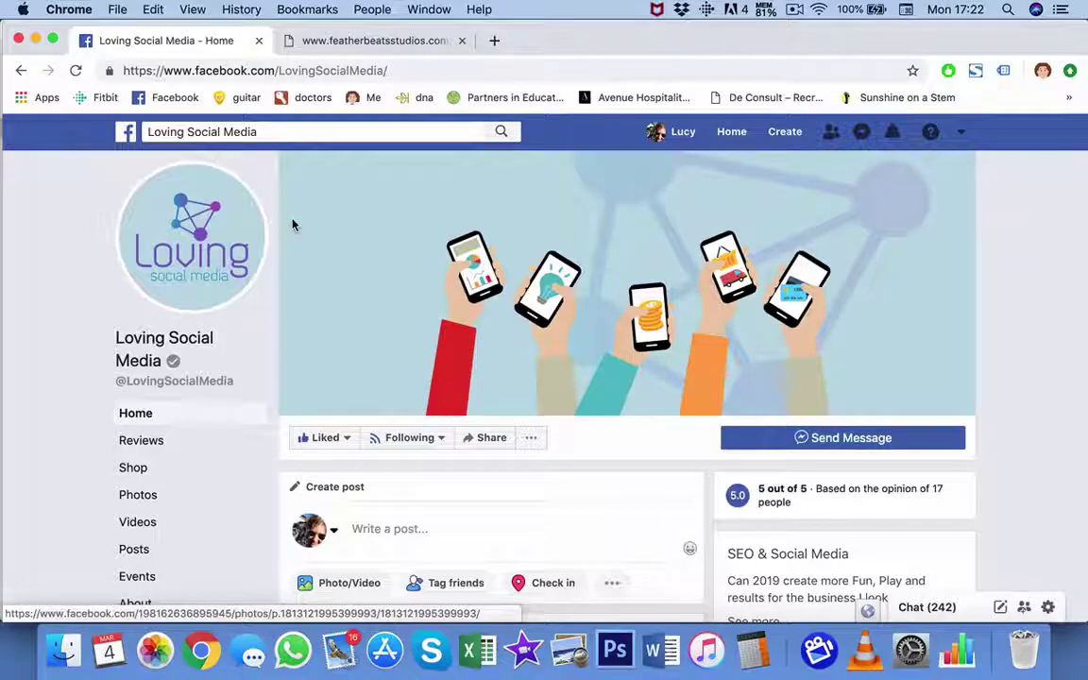
Clear 'Loving Social Media' from the search box so recent searches appear
left_click(265, 132)
key("BackSpace")
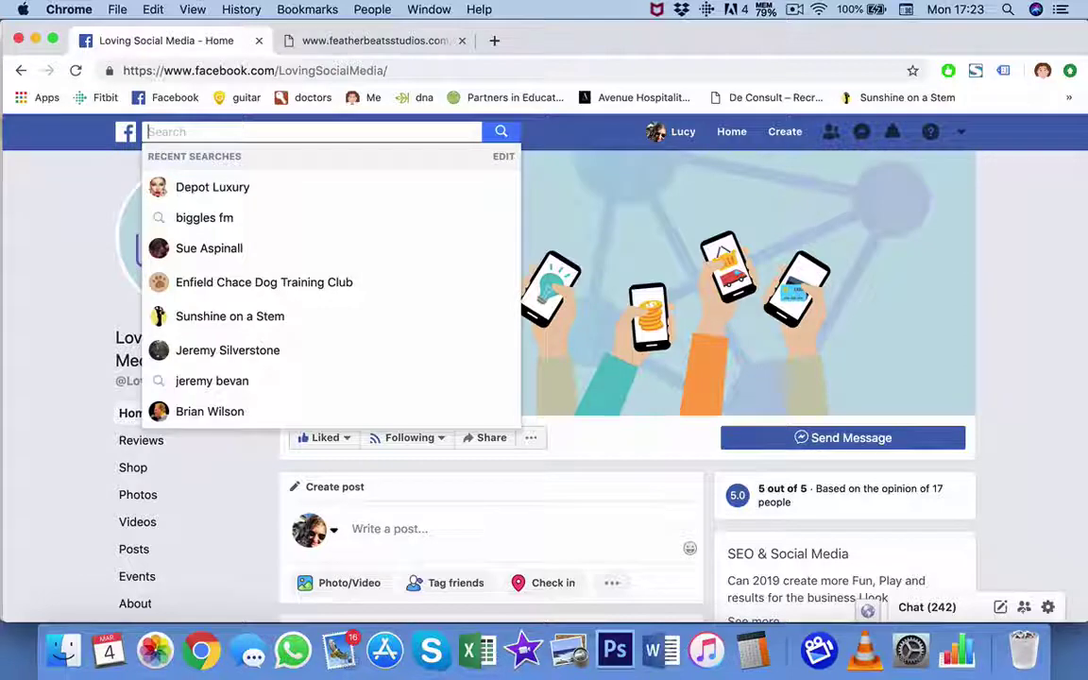
Search 'loving' and open the Loving Local Enfield closed group from the results
type("lov")
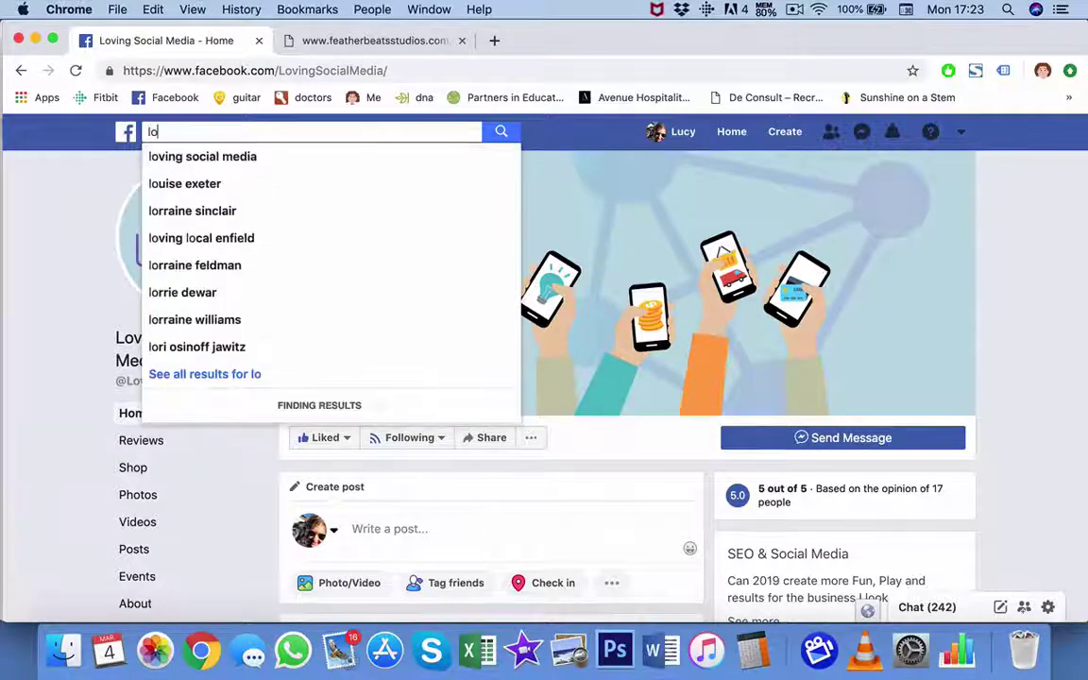
key("BackSpace")
type("ving")
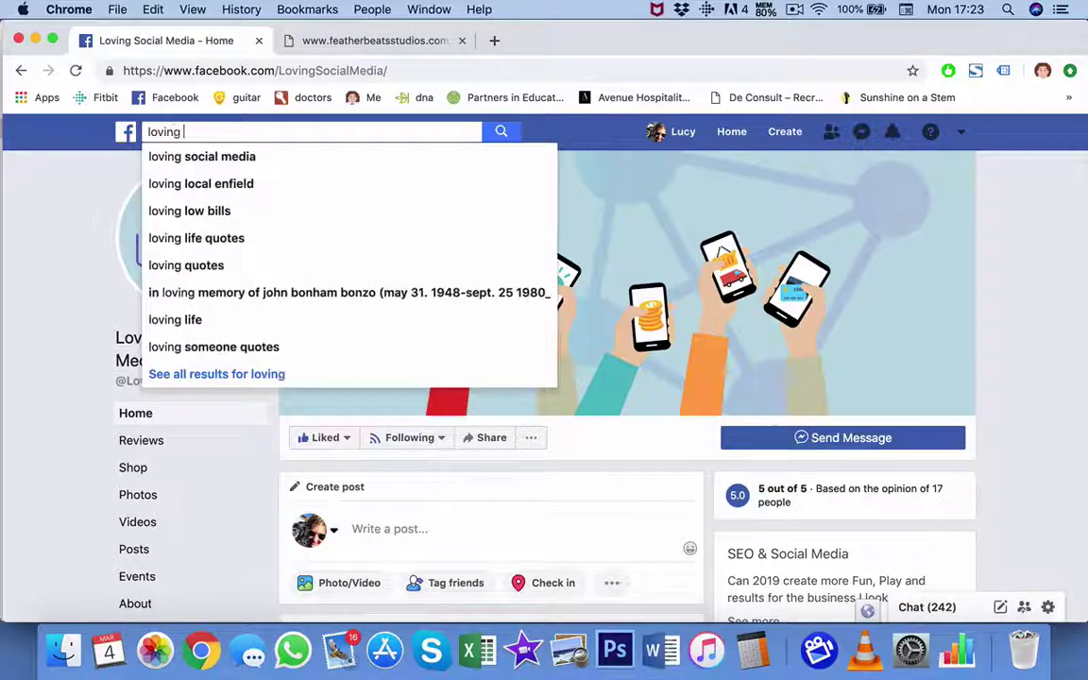
key("ctrl+super+d")
left_click(187, 183)
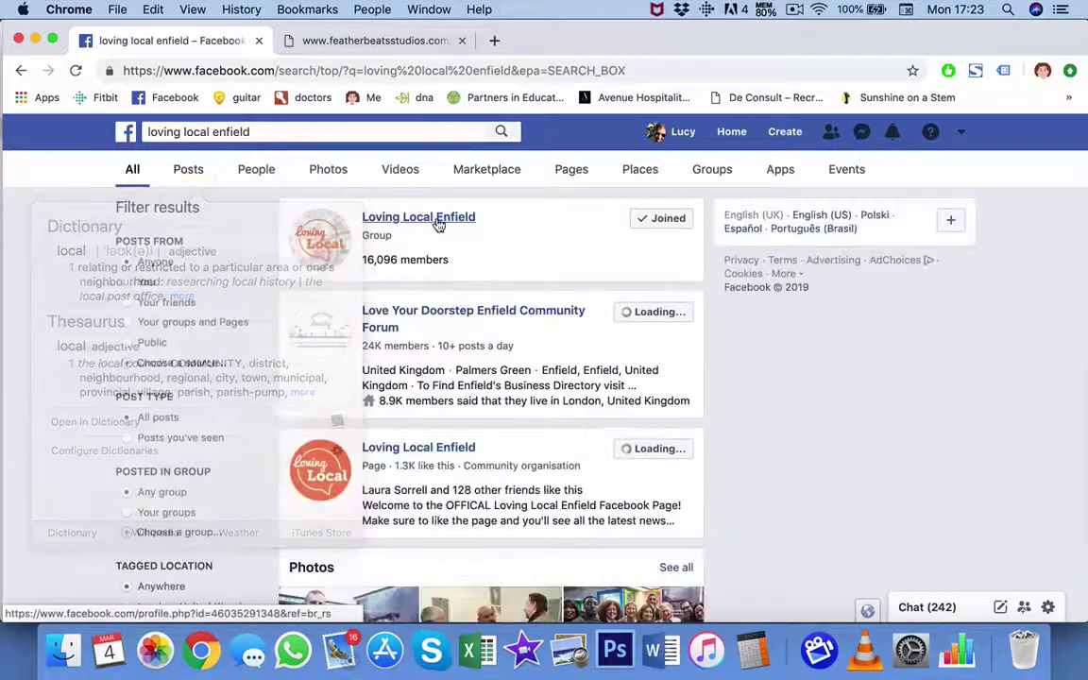
key("ctrl+super+d")
left_click(437, 222)
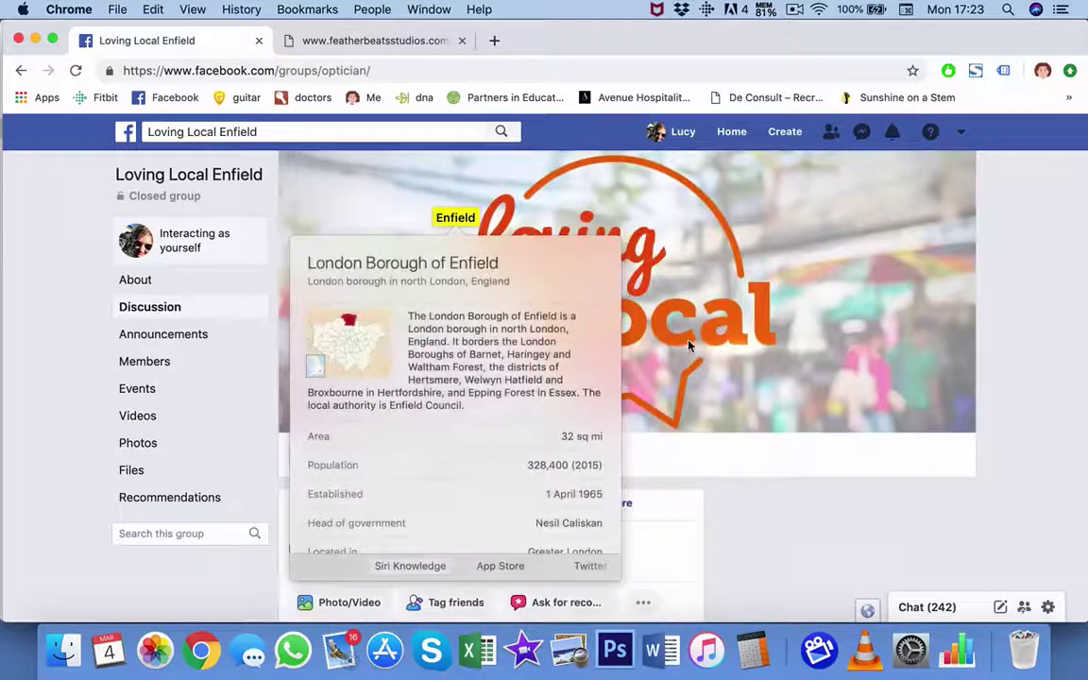
Close the Enfield Look Up popup and scroll the group feed down to the JT AccountS will-writing post
left_click(965, 443)
scroll(965, 443, "down", 5)
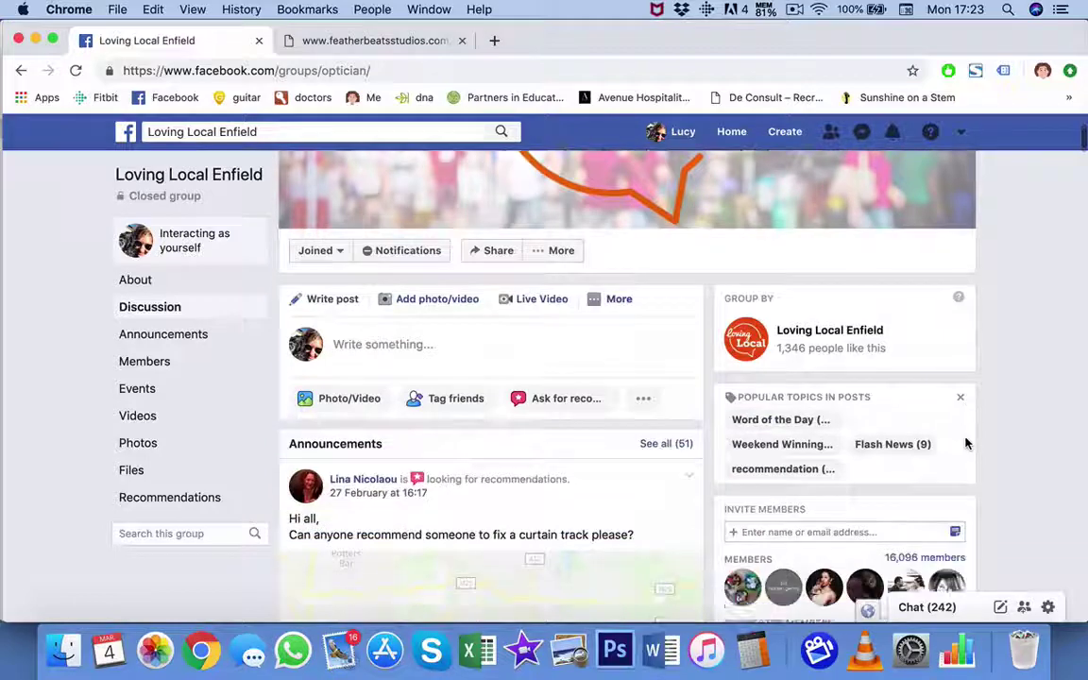
scroll(965, 443, "down", 2)
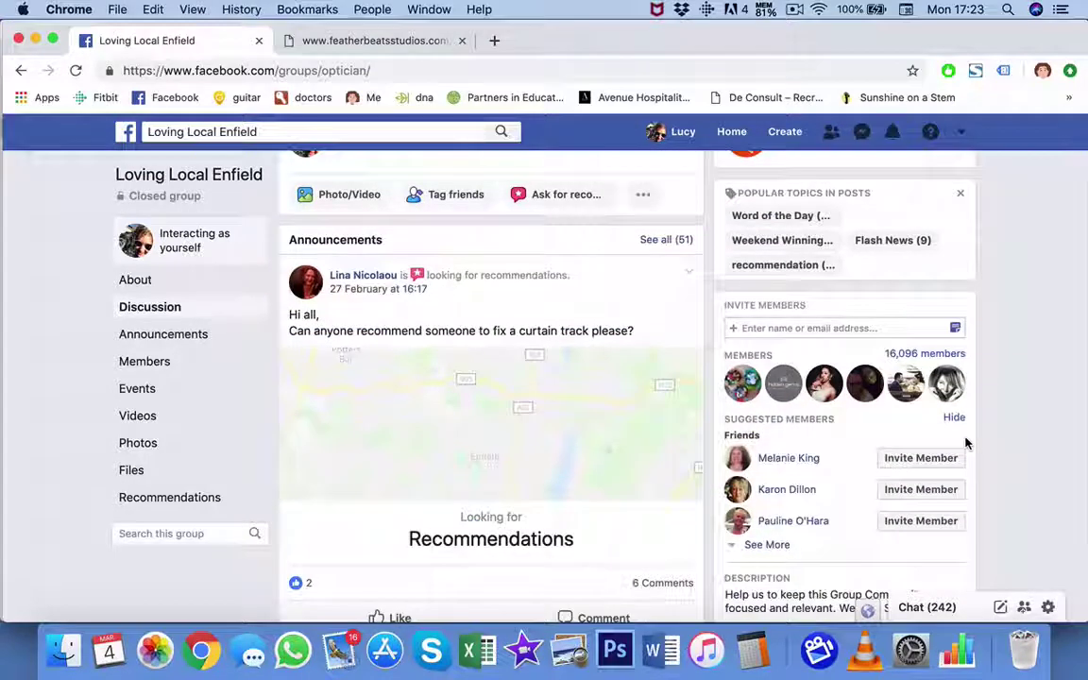
scroll(965, 443, "down", 5)
scroll(965, 443, "down", 7)
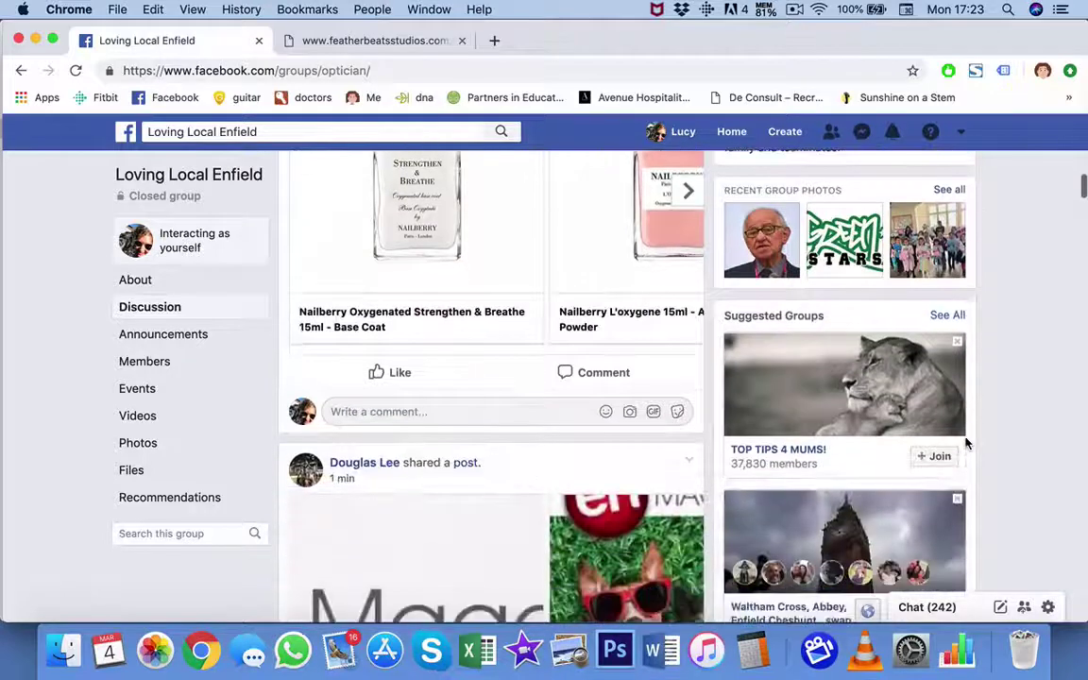
scroll(965, 443, "down", 6)
scroll(965, 443, "down", 6)
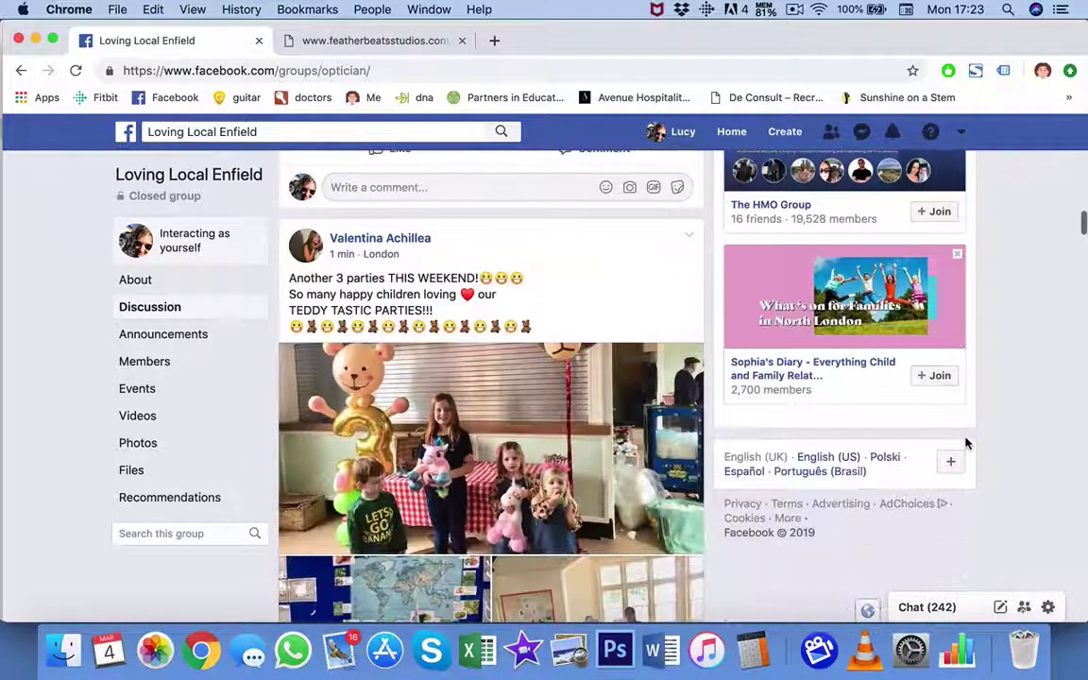
scroll(966, 443, "down", 7)
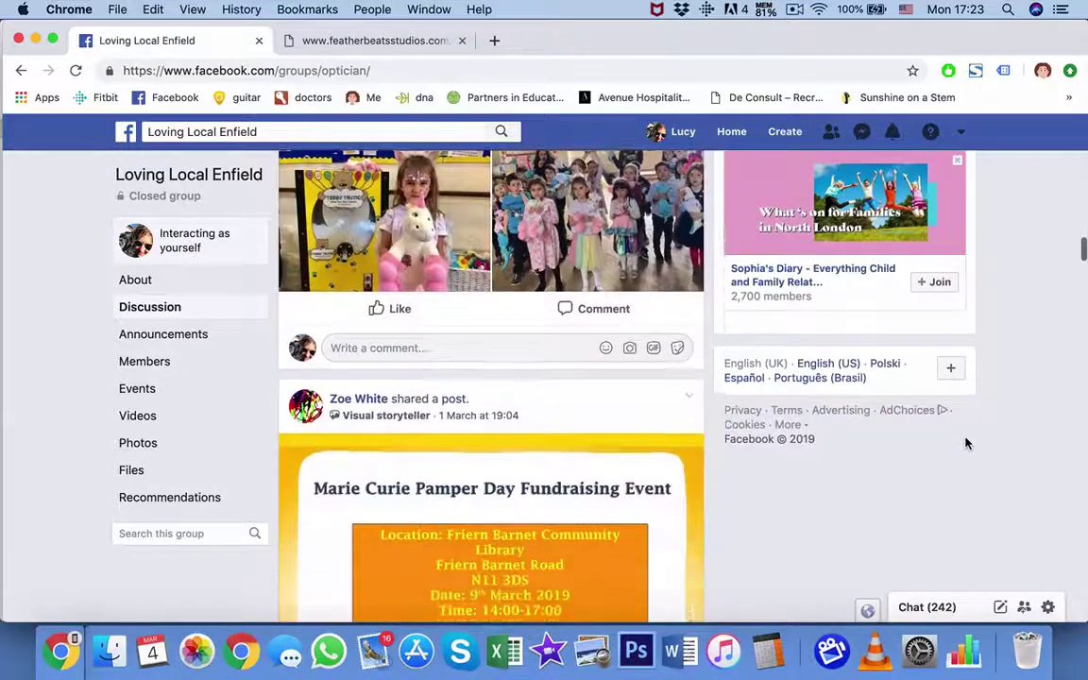
scroll(966, 443, "down", 1)
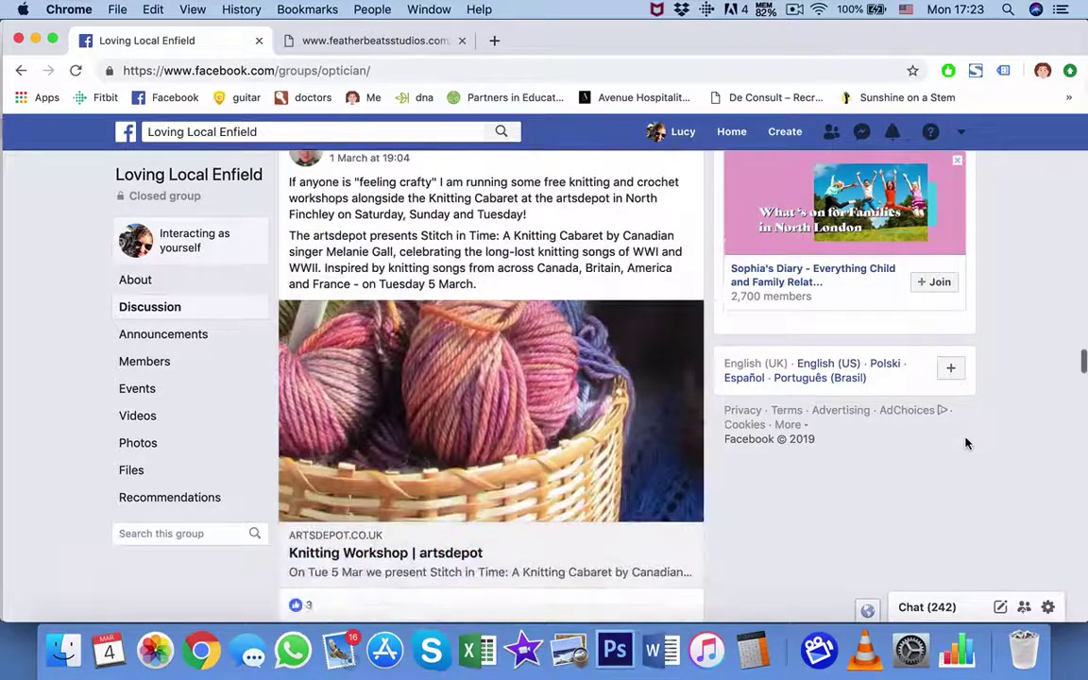
scroll(965, 443, "down", 10)
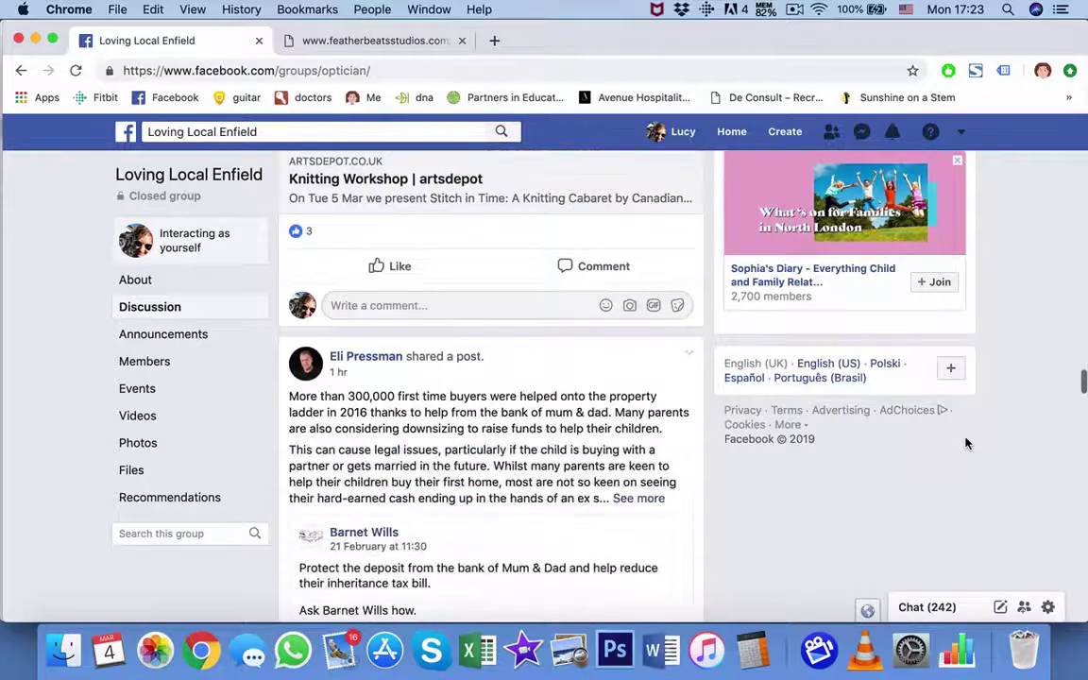
scroll(965, 443, "down", 7)
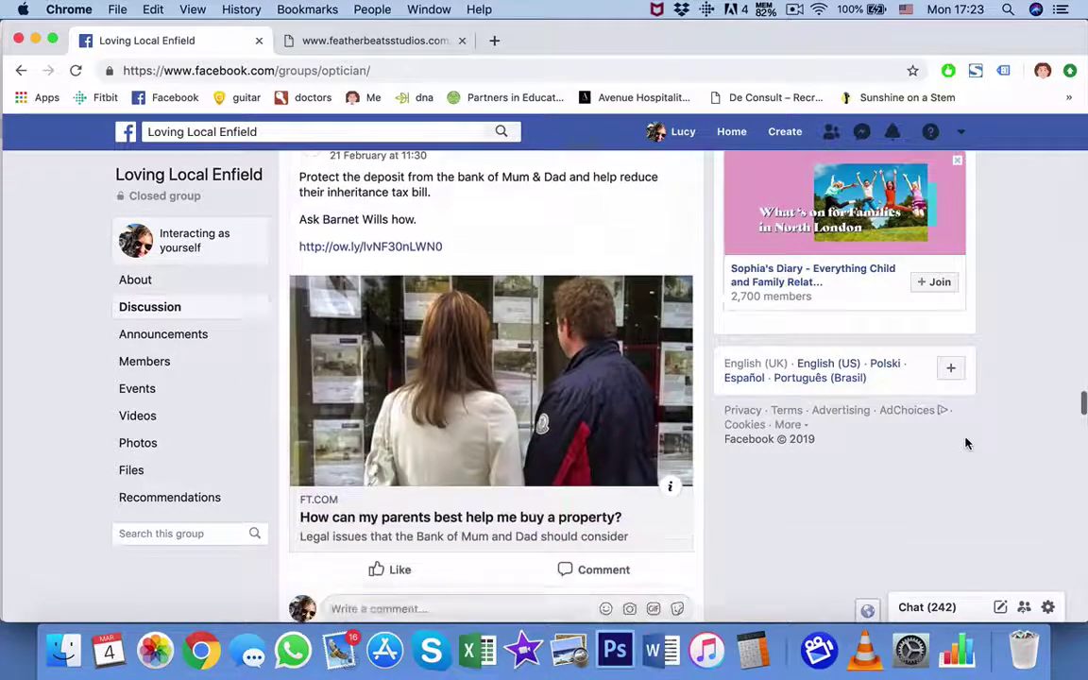
scroll(965, 443, "down", 7)
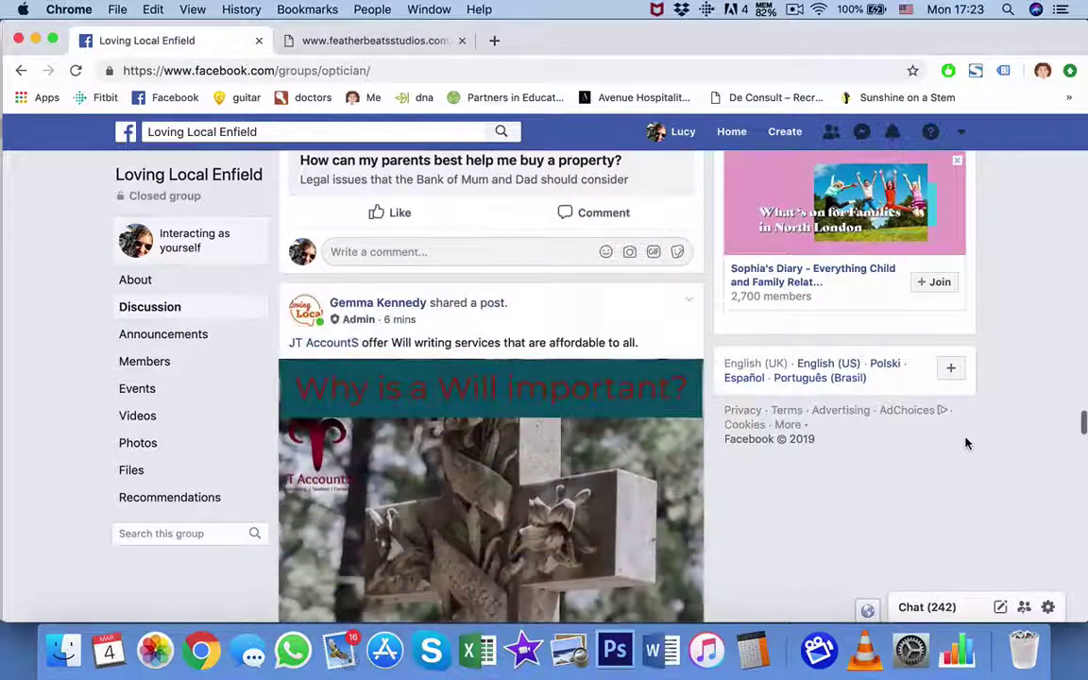
scroll(965, 443, "down", 1)
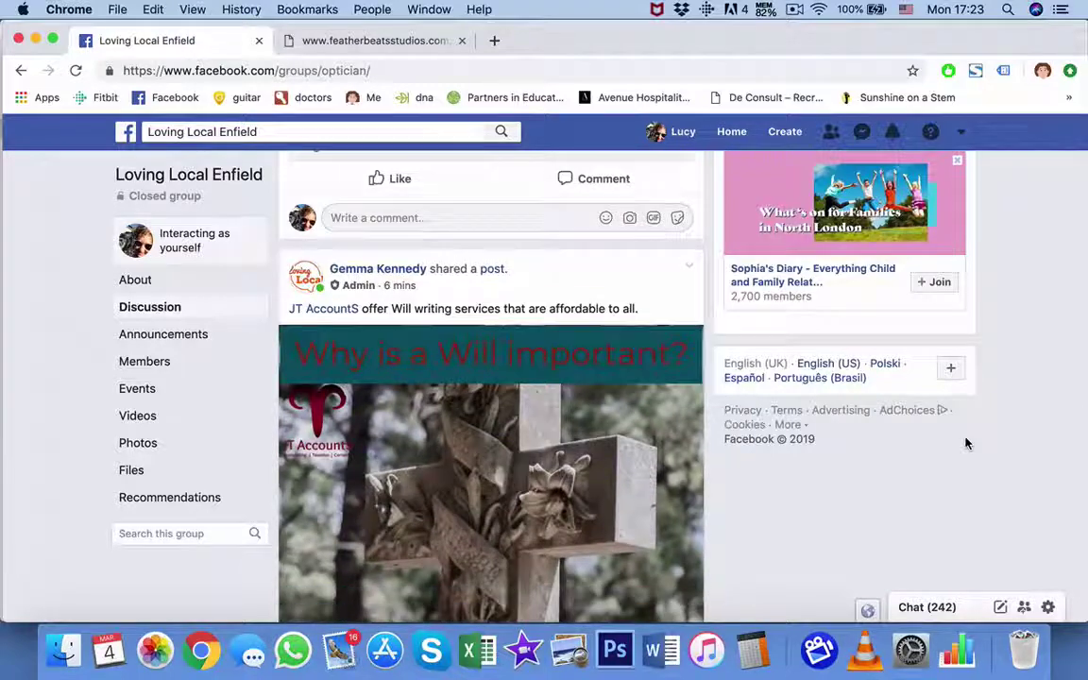
scroll(965, 443, "down", 3)
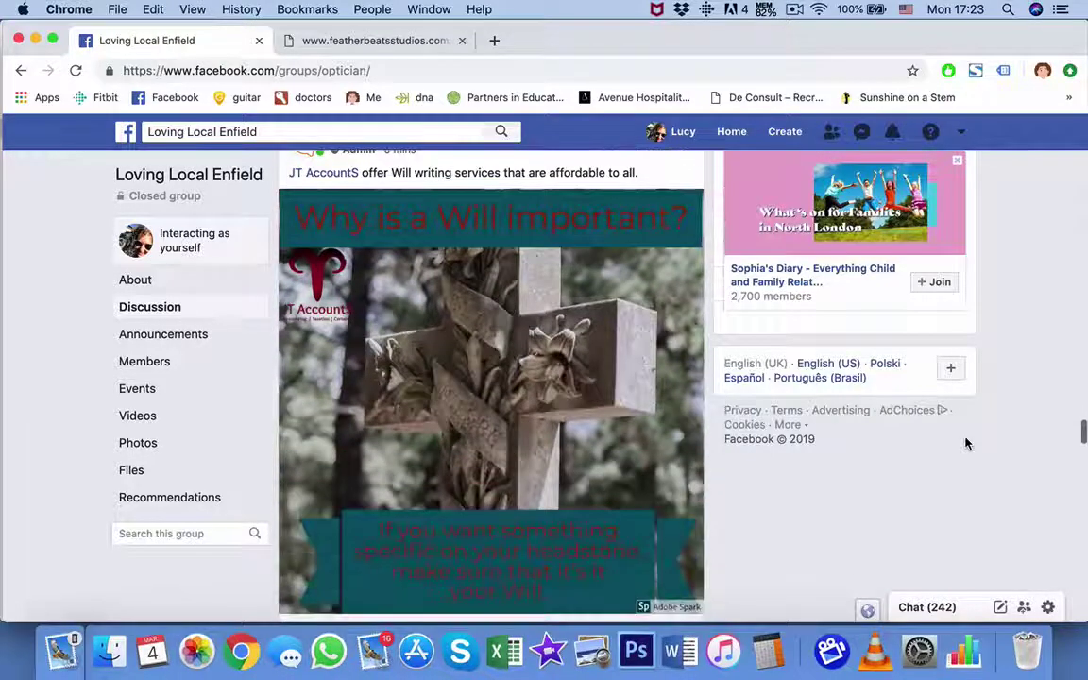
scroll(965, 443, "down", 4)
scroll(965, 441, "down", 1)
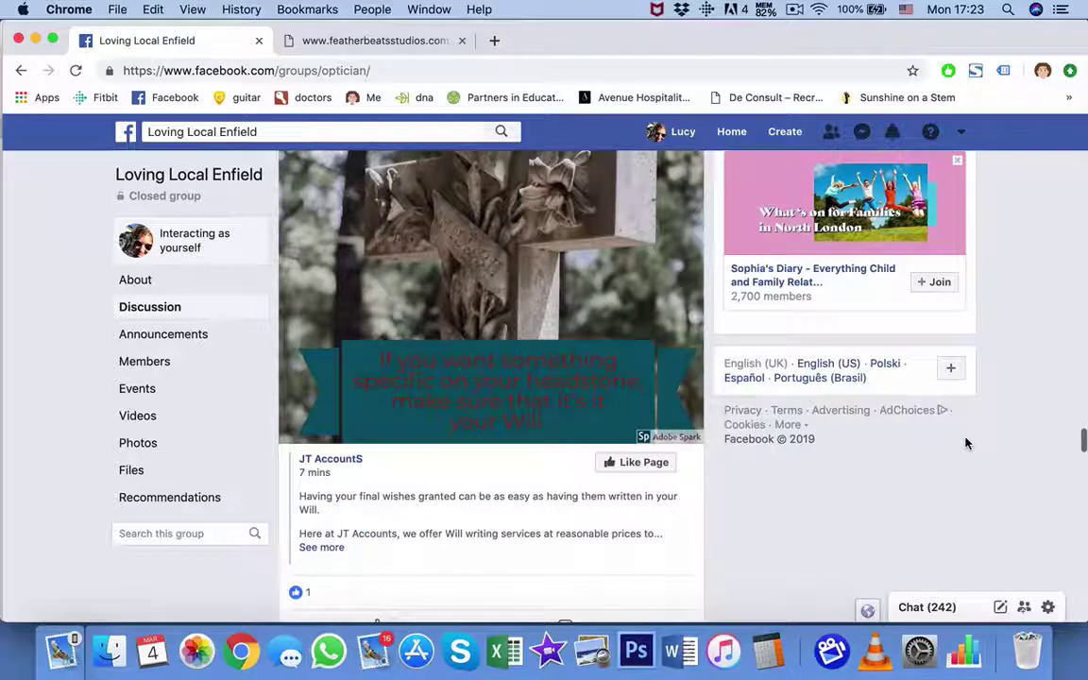
Like the JT AccountS Page from its post, close the Look Up popup, and continue down the feed
left_click(653, 463)
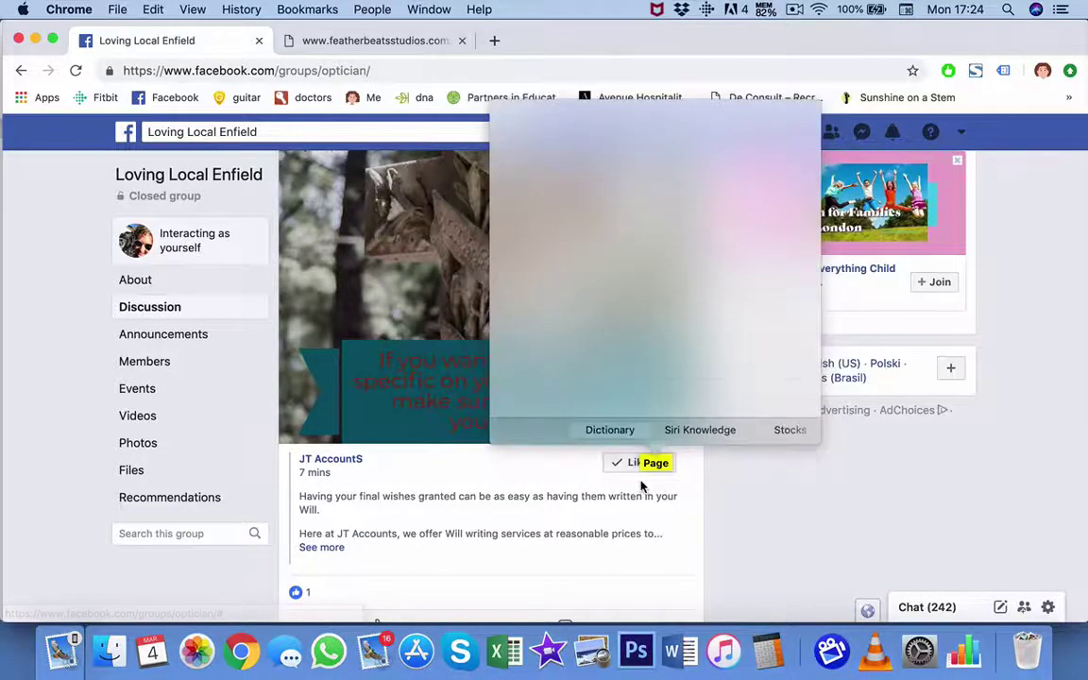
left_click(641, 463)
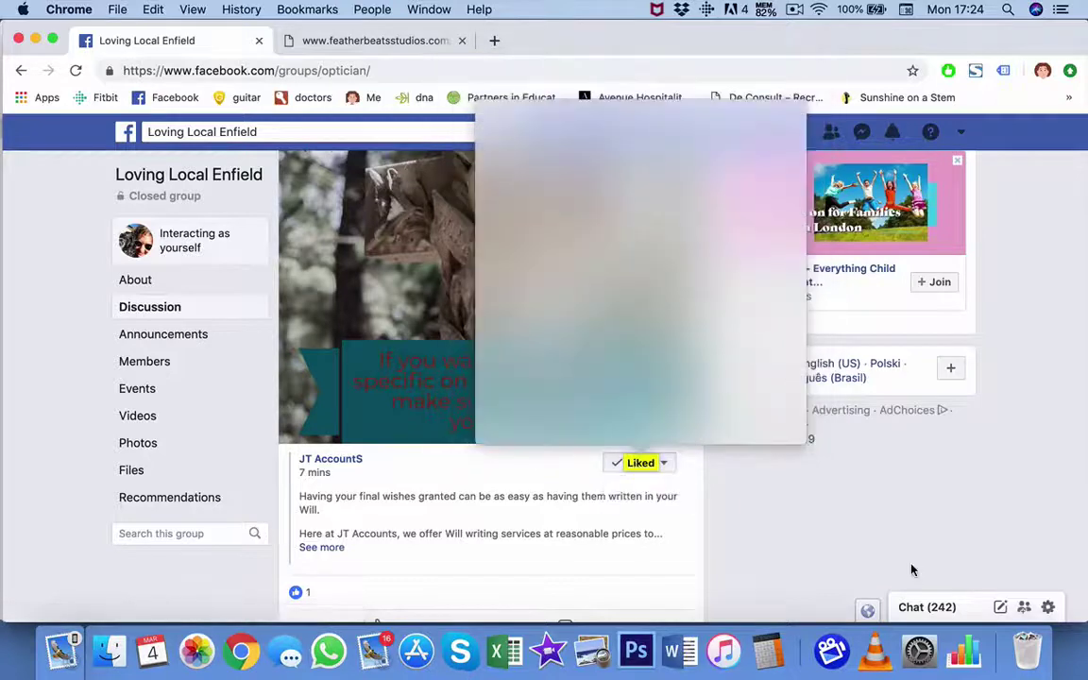
left_click(801, 507)
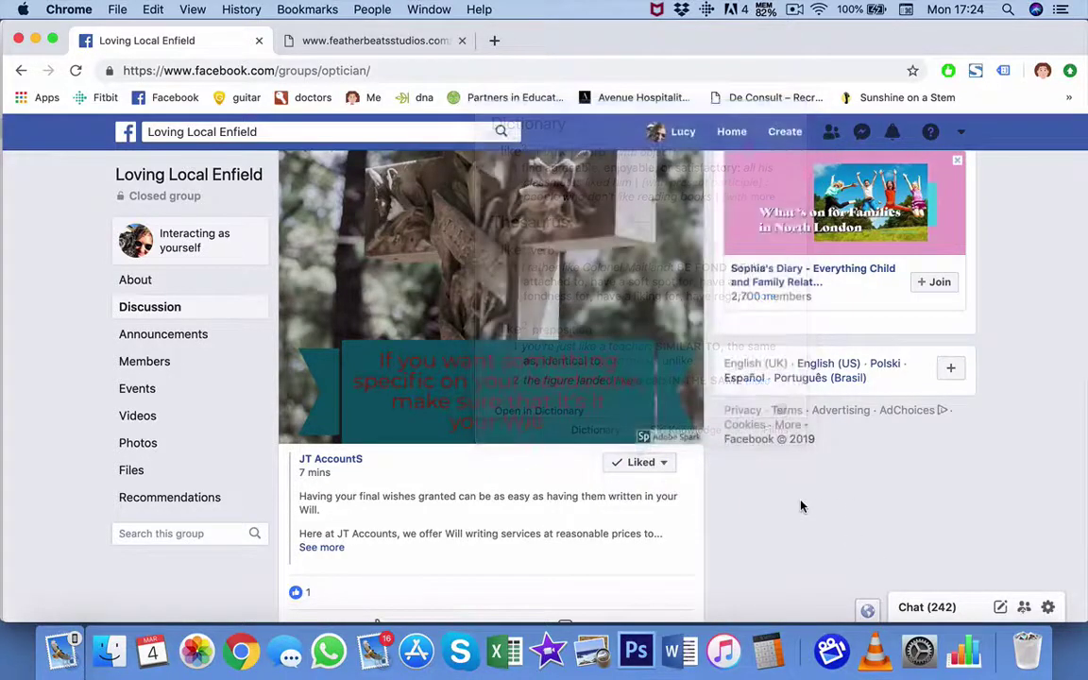
scroll(801, 507, "down", 4)
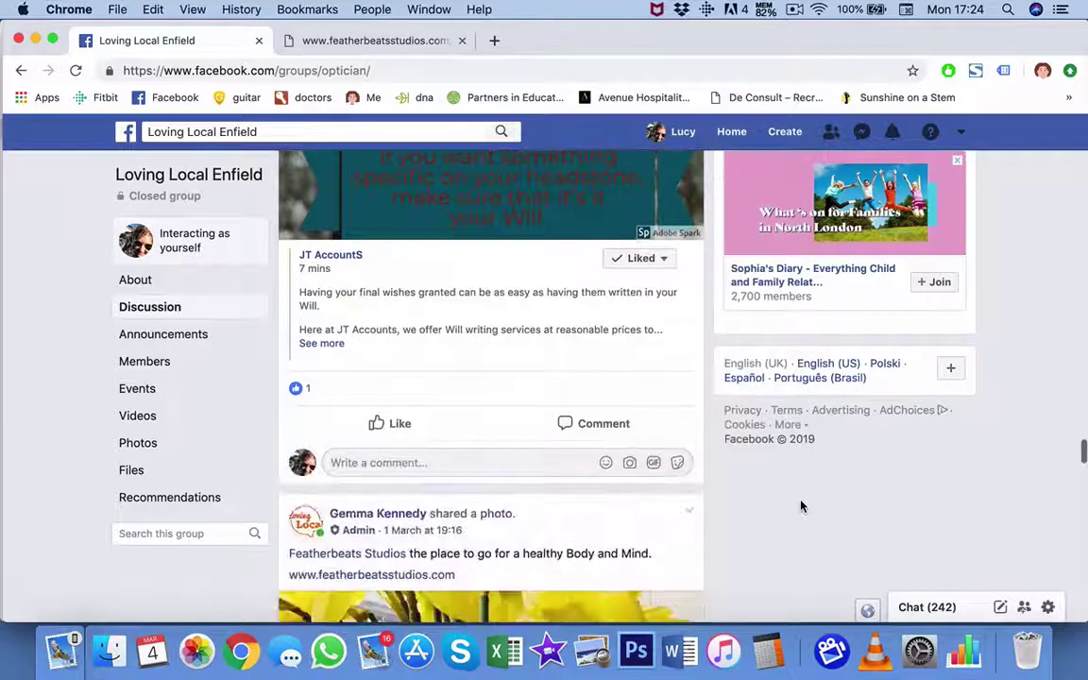
scroll(800, 507, "down", 7)
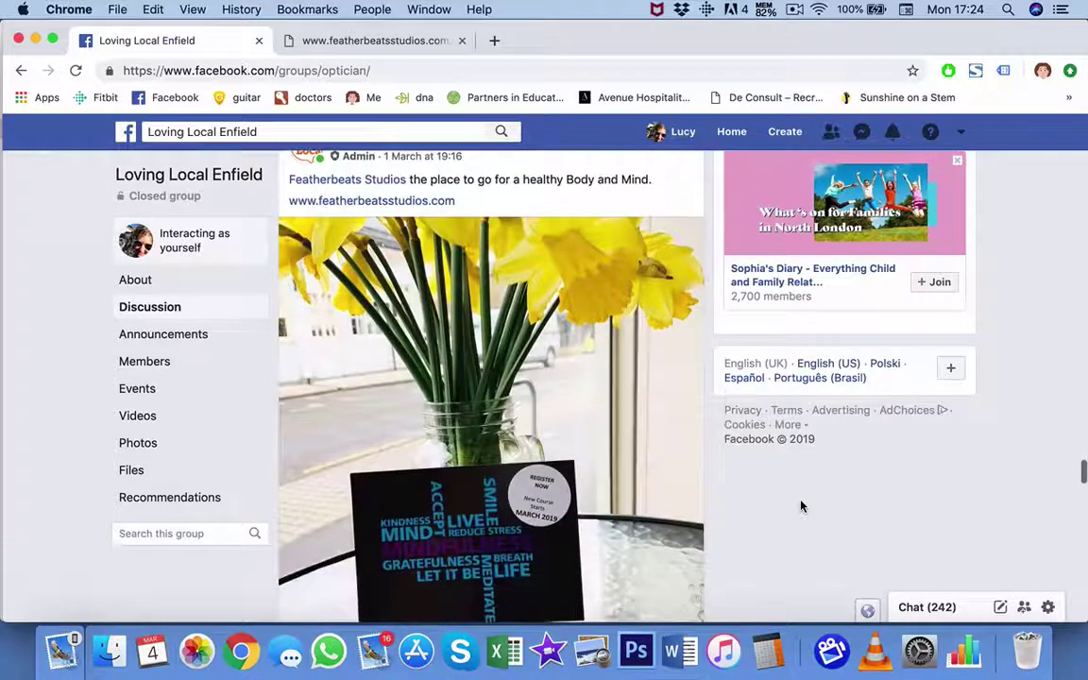
scroll(801, 507, "down", 5)
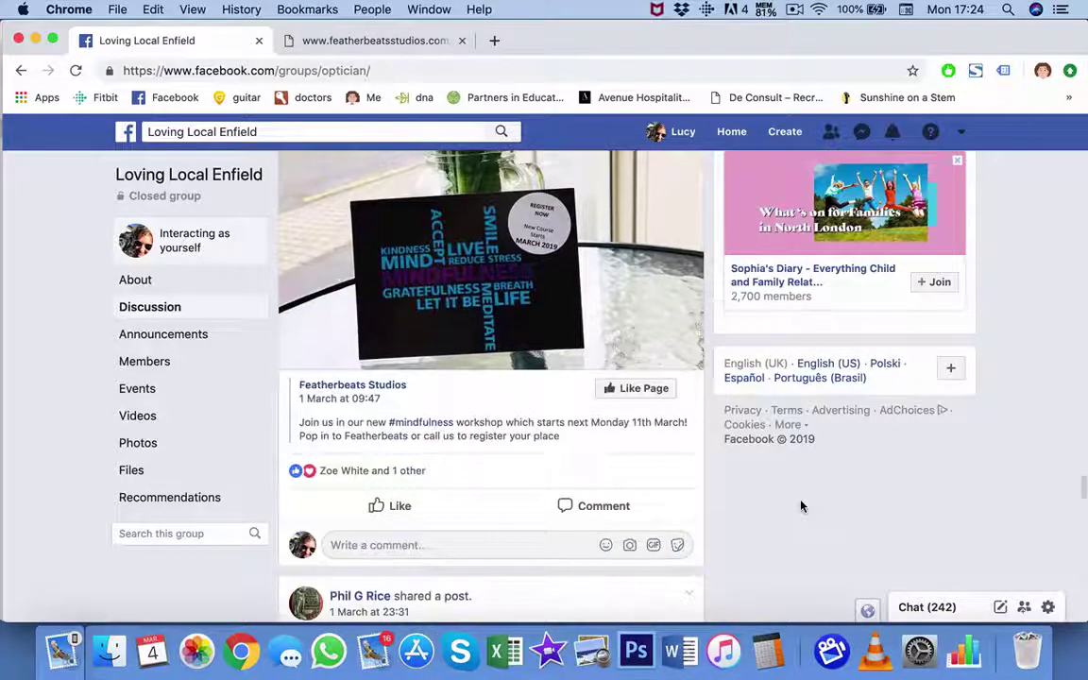